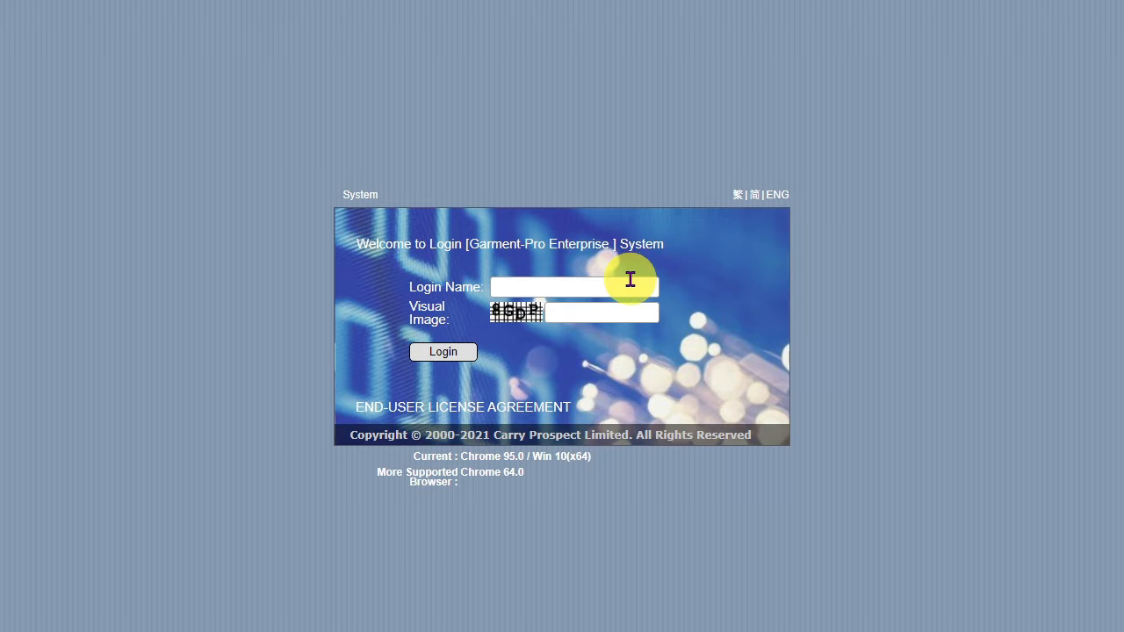
# Step: Log in with the user's login name, the visual code and the account password
pyautogui.click(630, 278)
pyautogui.write('stephen')
pyautogui.write('8')
pyautogui.write('G')
pyautogui.write('DP')
pyautogui.click(457, 351)
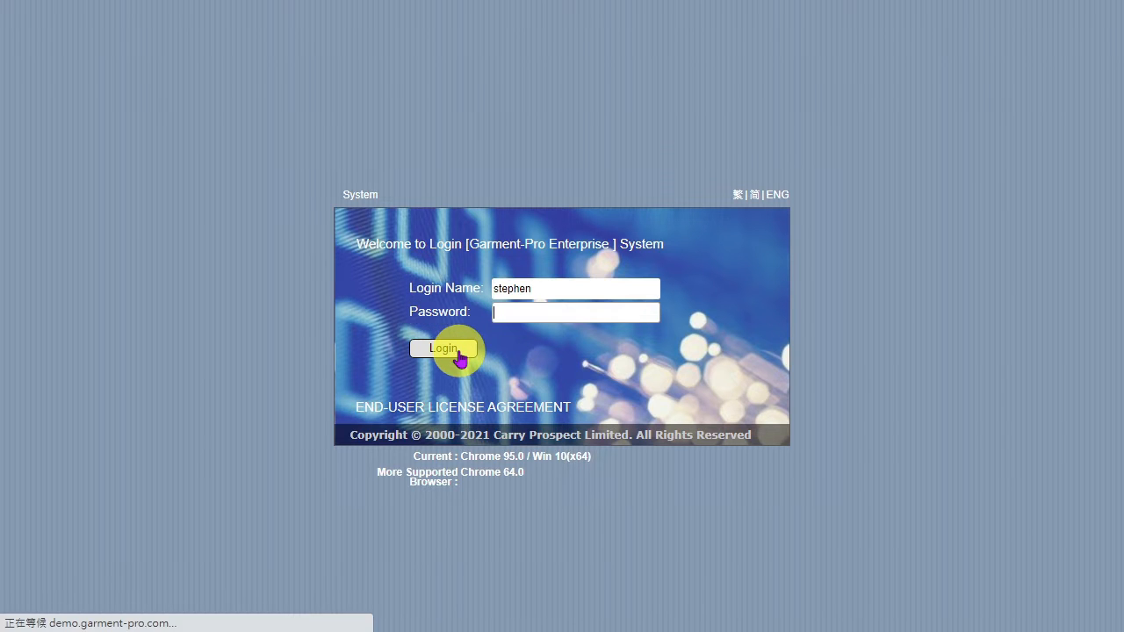
pyautogui.write('123456')
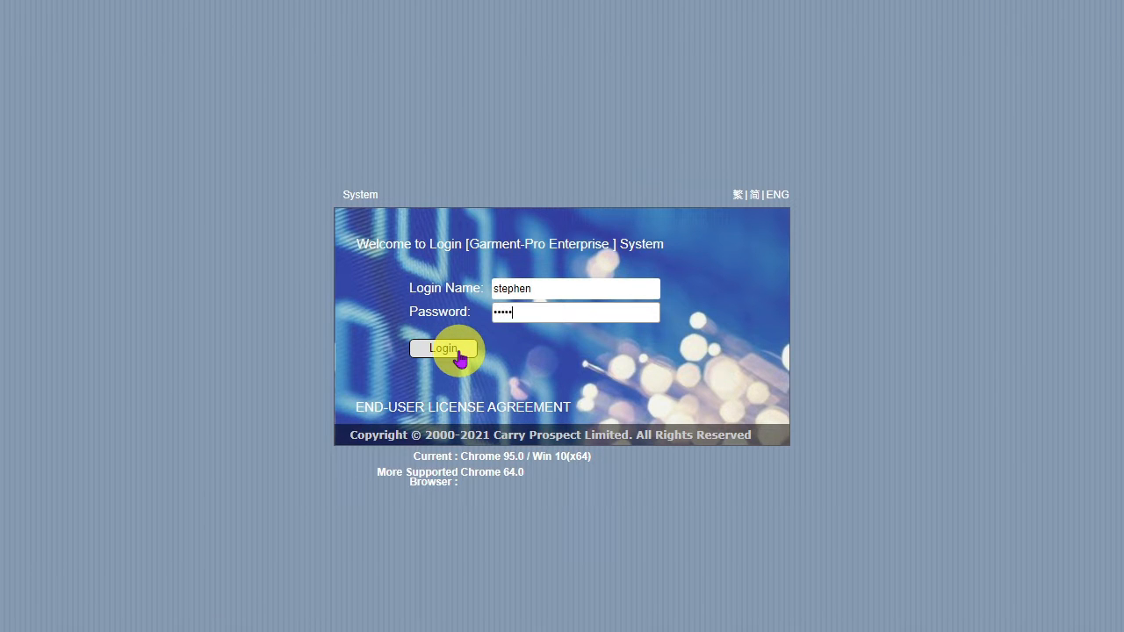
pyautogui.click(458, 351)
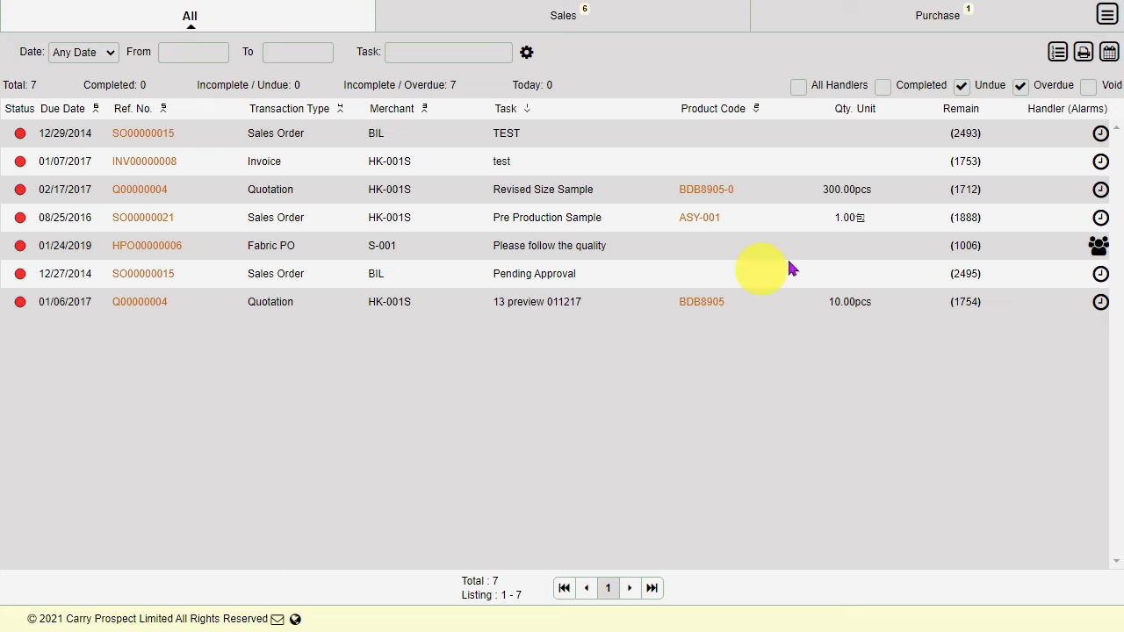
# Step: Start a blank CMT Complete record from Transaction > MFG in the main menu
pyautogui.click(1106, 17)
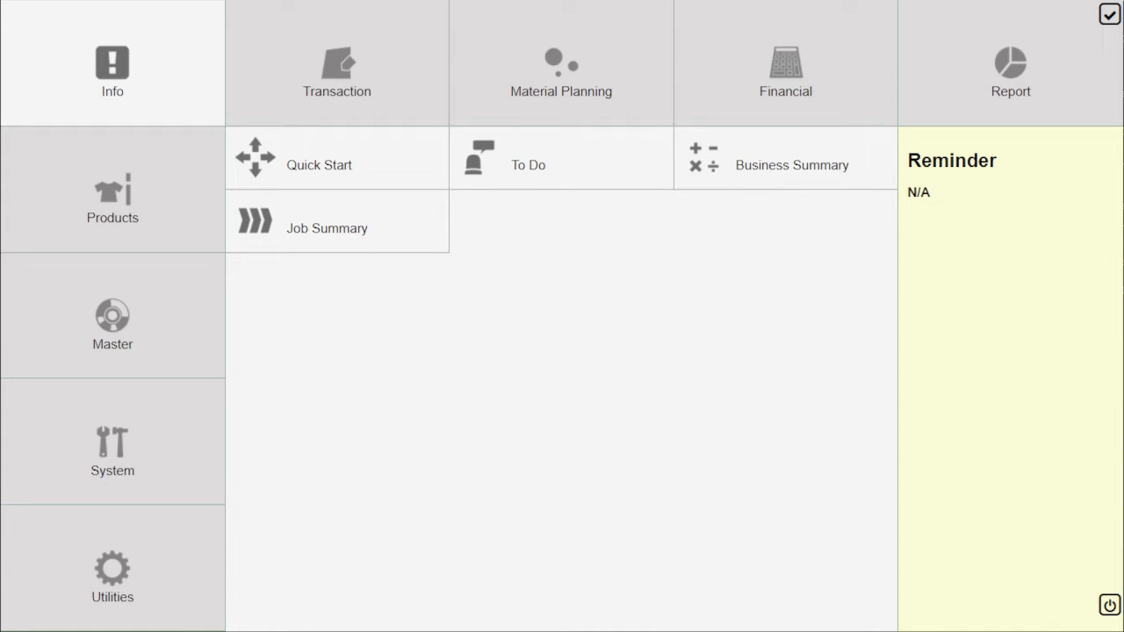
pyautogui.click(370, 50)
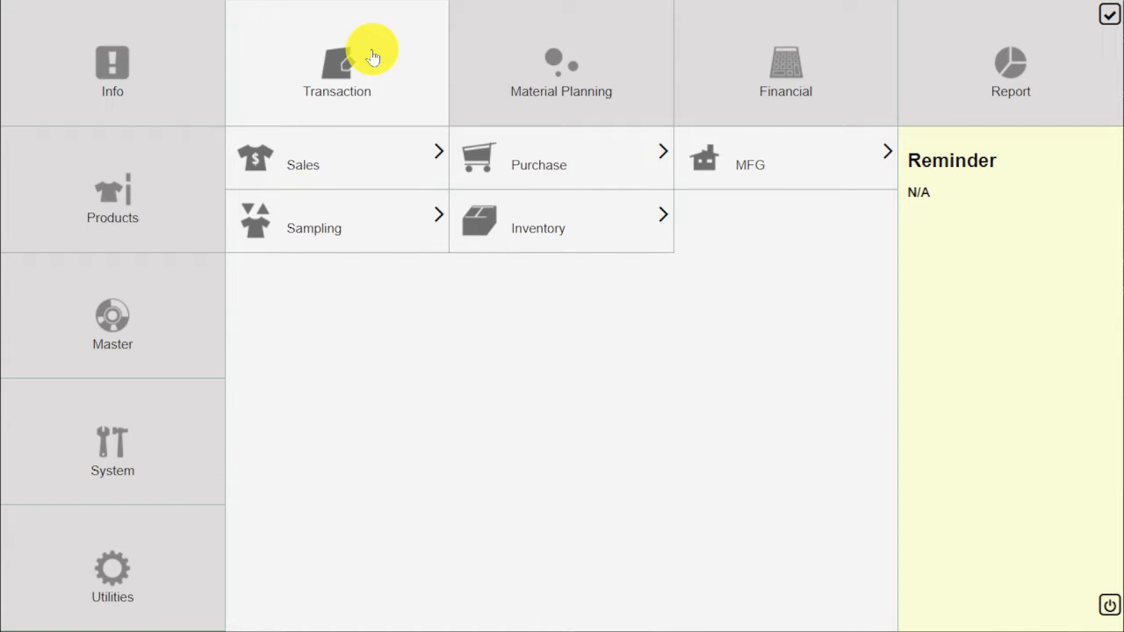
pyautogui.click(760, 163)
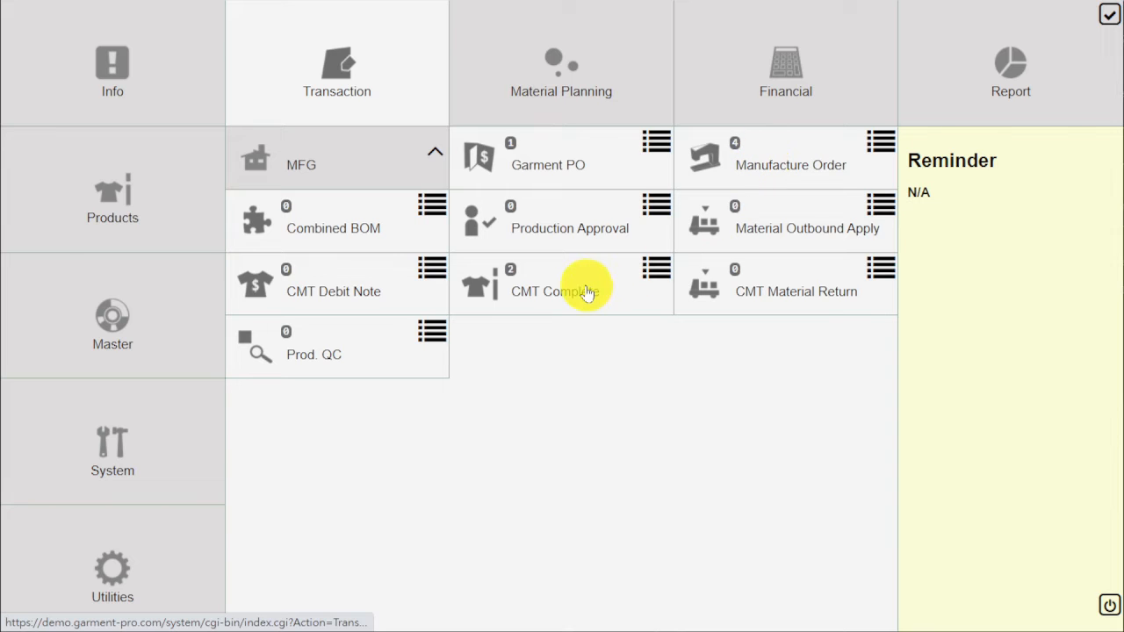
pyautogui.click(587, 291)
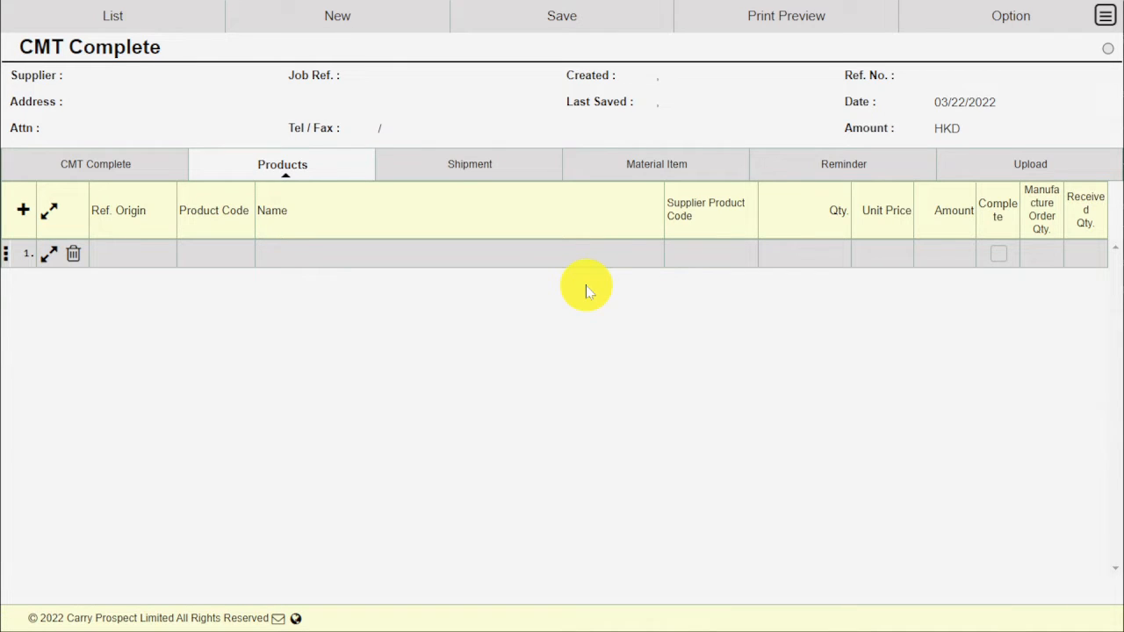
# Step: Import all three BDB8905 lines from manufacture order MO00000008, searching any date
pyautogui.click(969, 28)
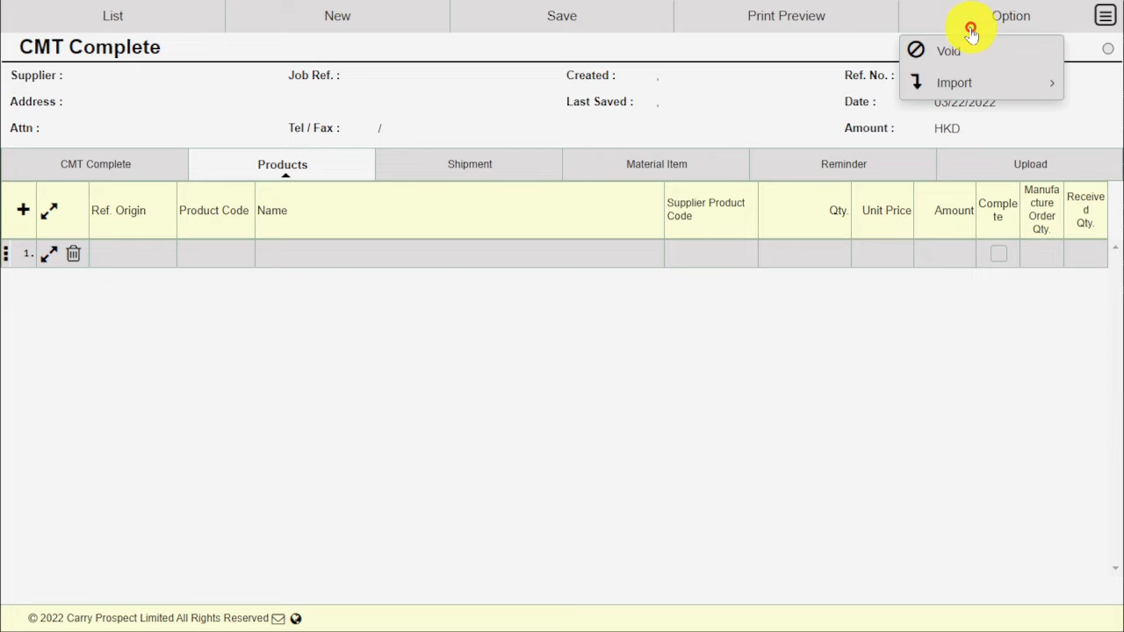
pyautogui.click(971, 81)
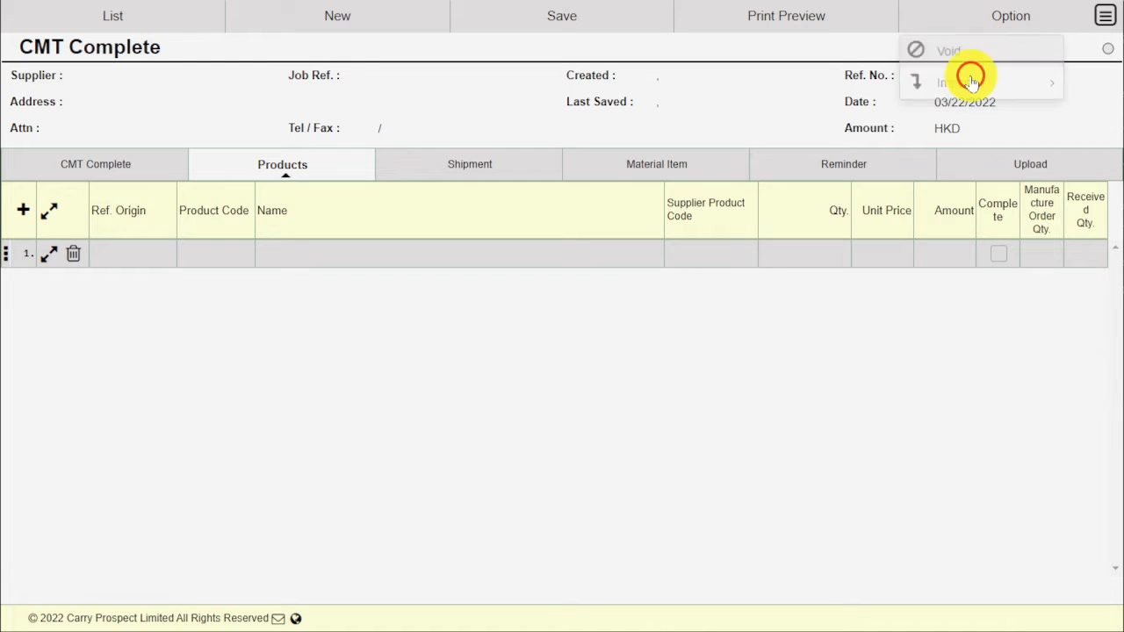
pyautogui.click(971, 118)
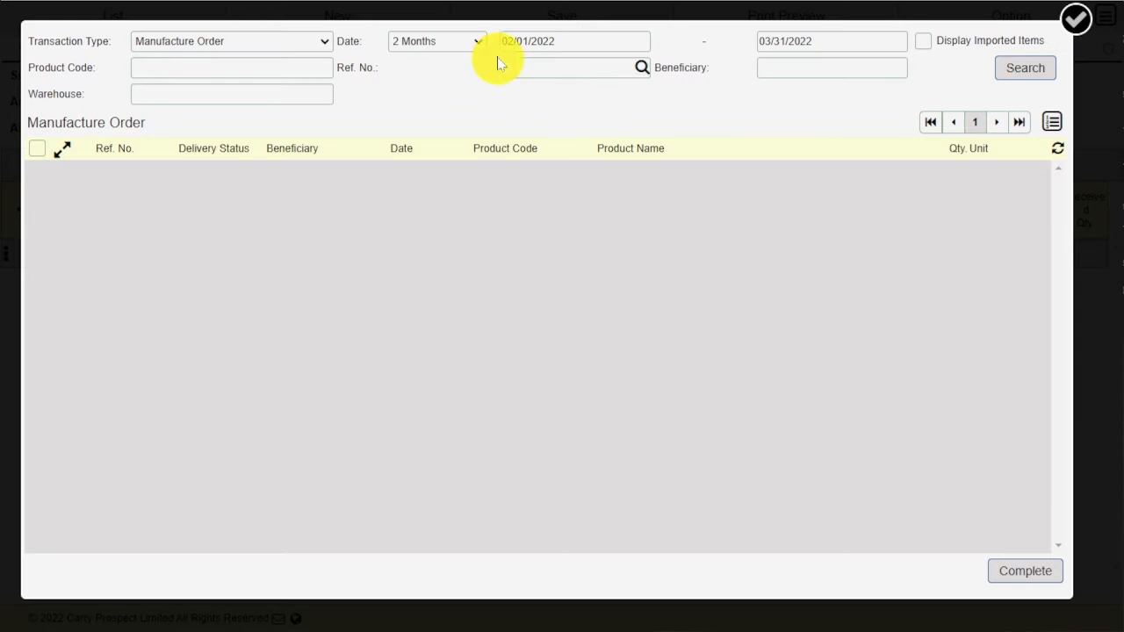
pyautogui.click(466, 40)
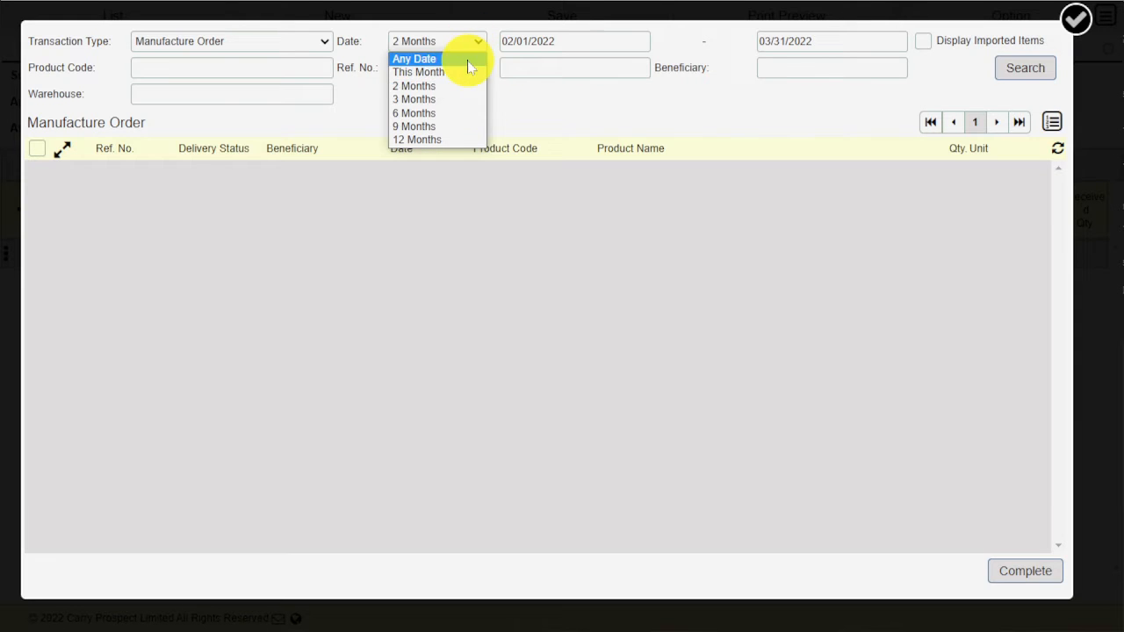
pyautogui.click(466, 56)
pyautogui.click(526, 65)
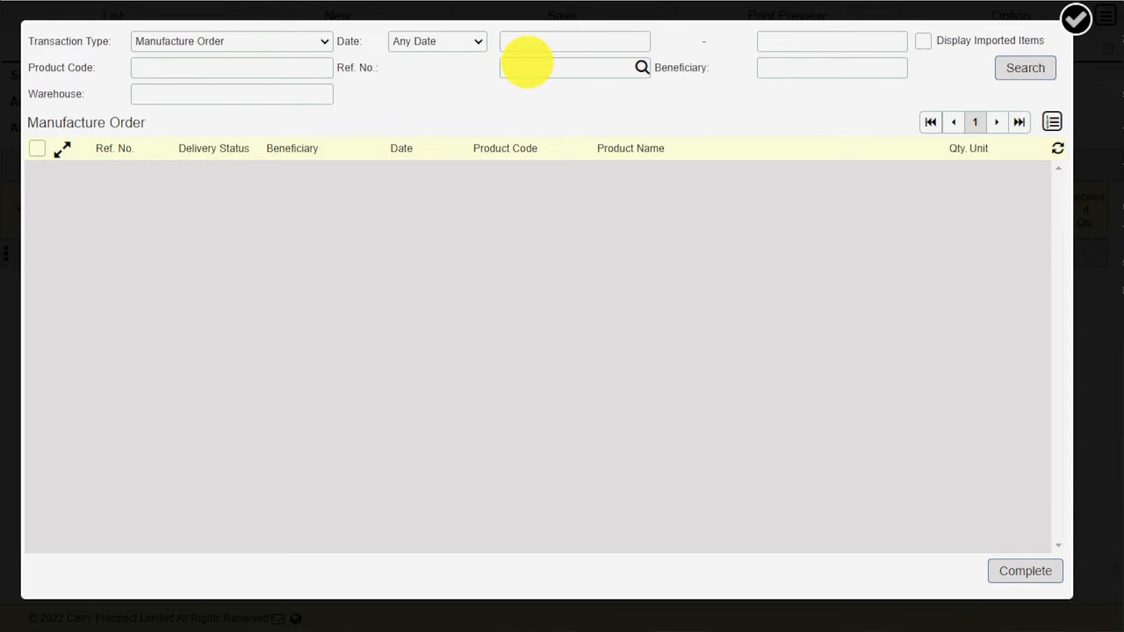
pyautogui.write('MO00000008')
pyautogui.click(1011, 63)
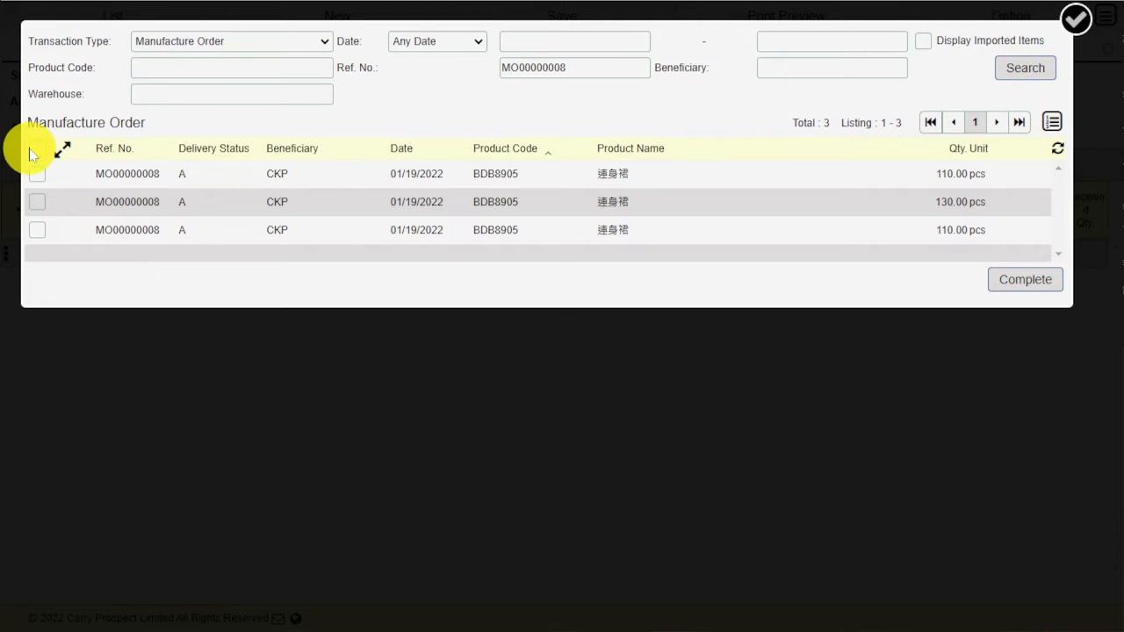
pyautogui.click(33, 151)
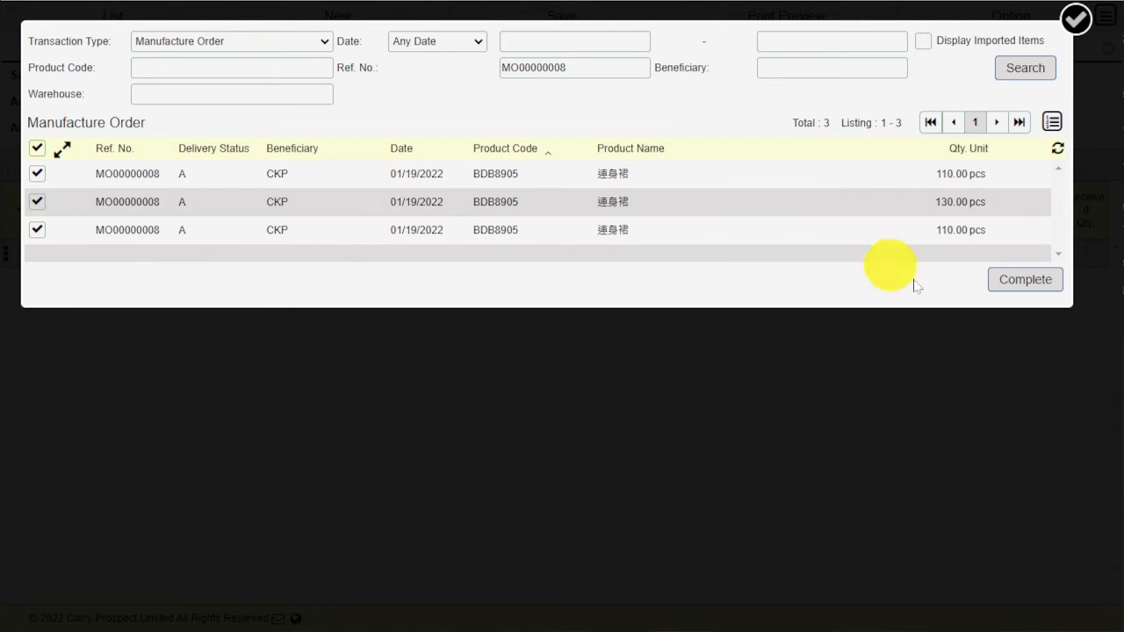
pyautogui.click(1029, 281)
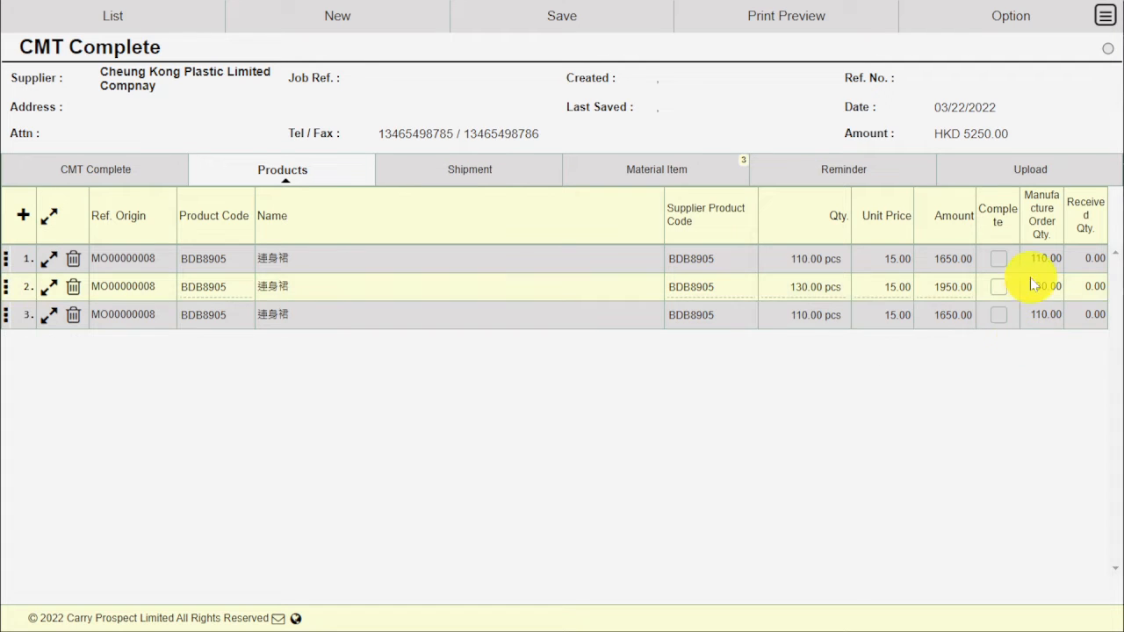
# Step: Set Warehouse In to cpl-product and check the single 'No Schedule' shipment
pyautogui.click(98, 171)
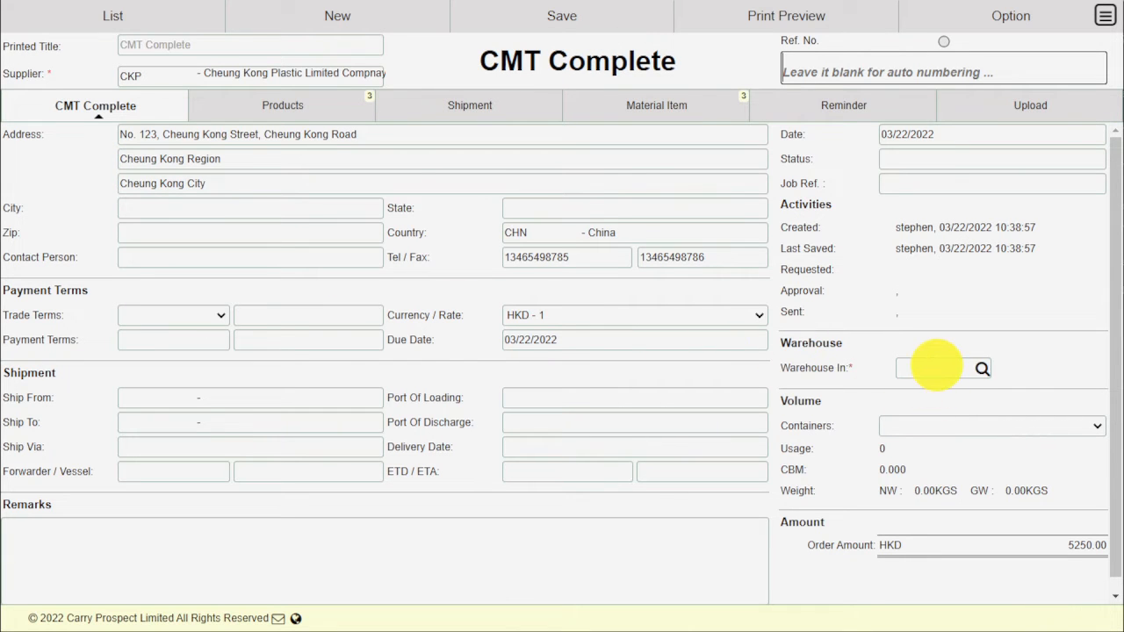
pyautogui.click(982, 370)
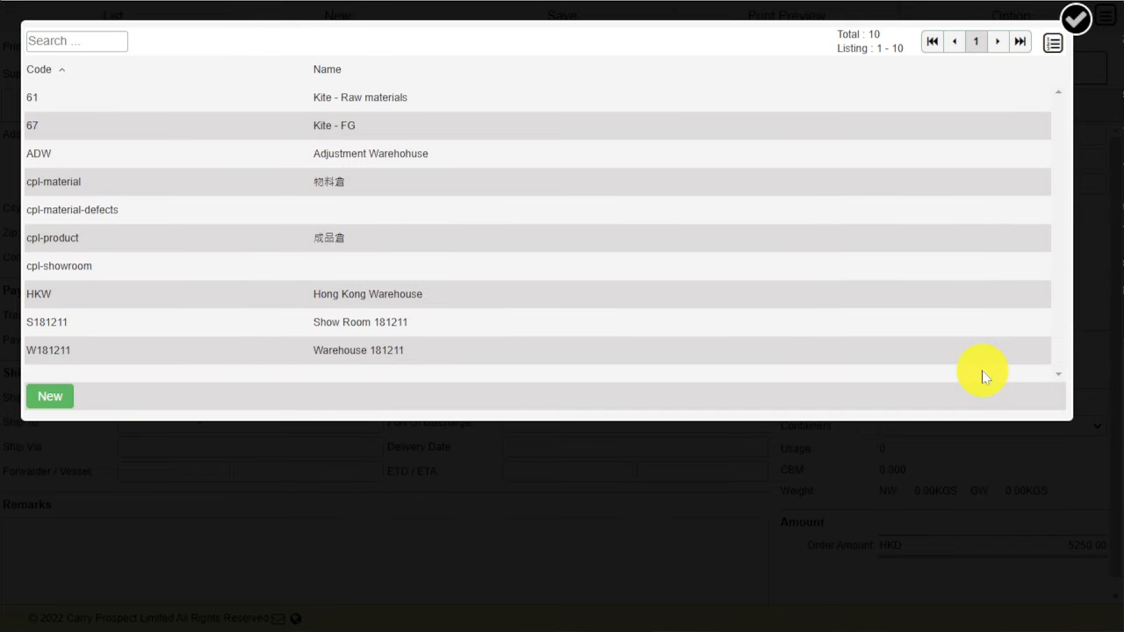
pyautogui.click(309, 250)
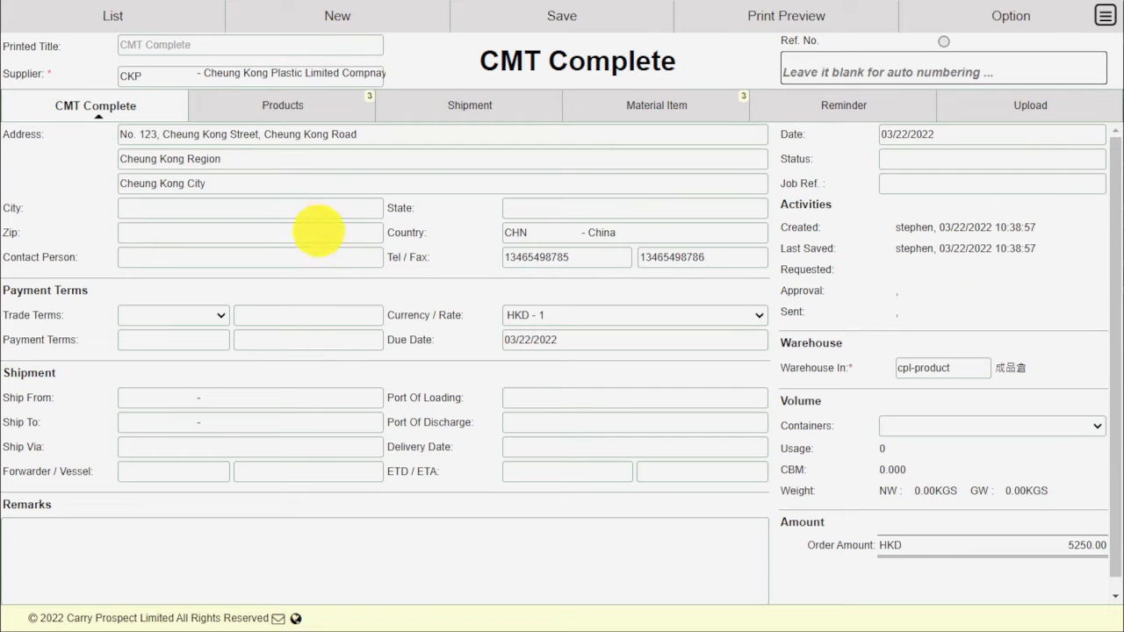
pyautogui.click(453, 107)
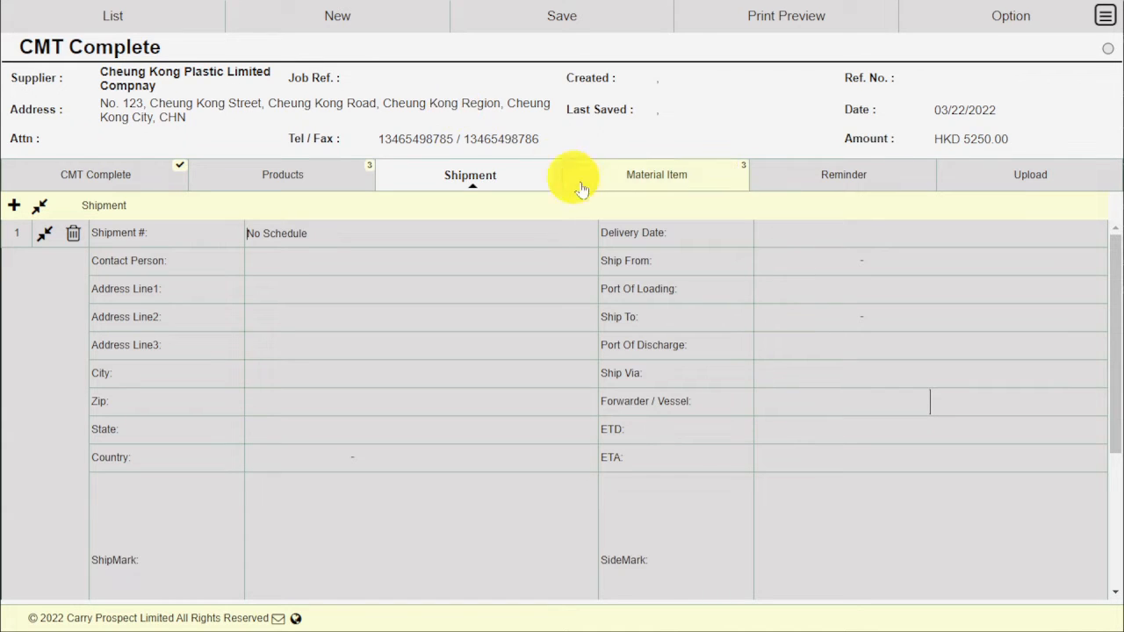
# Step: Review the five BDB8905 materials, including FAB-001 at 1176.00 yds, then view the empty attachments
pyautogui.click(634, 184)
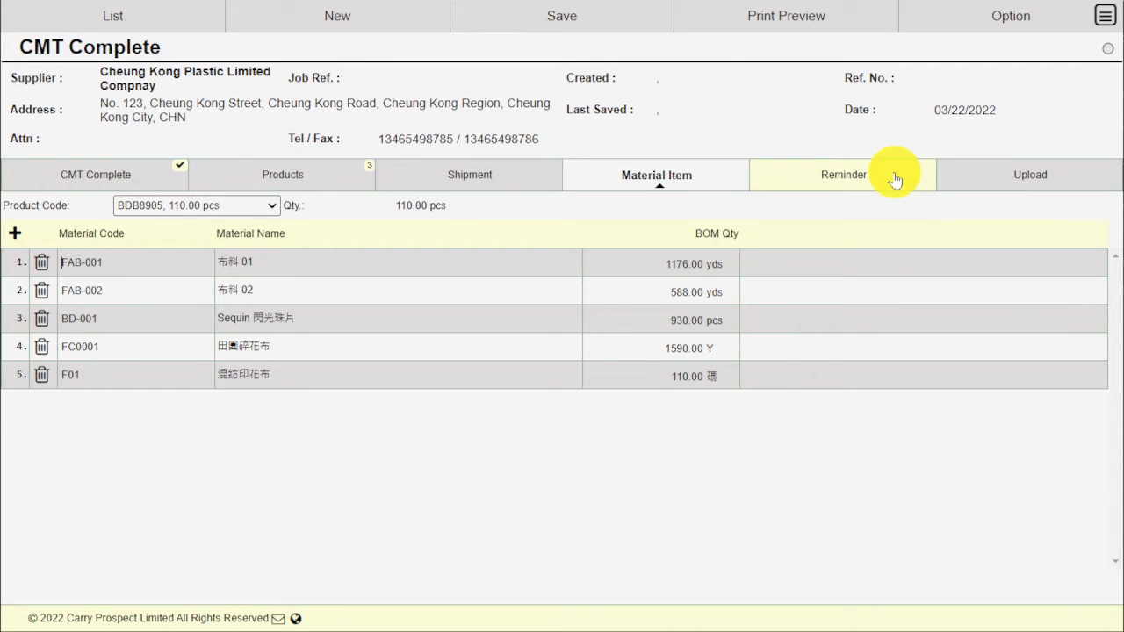
pyautogui.click(979, 183)
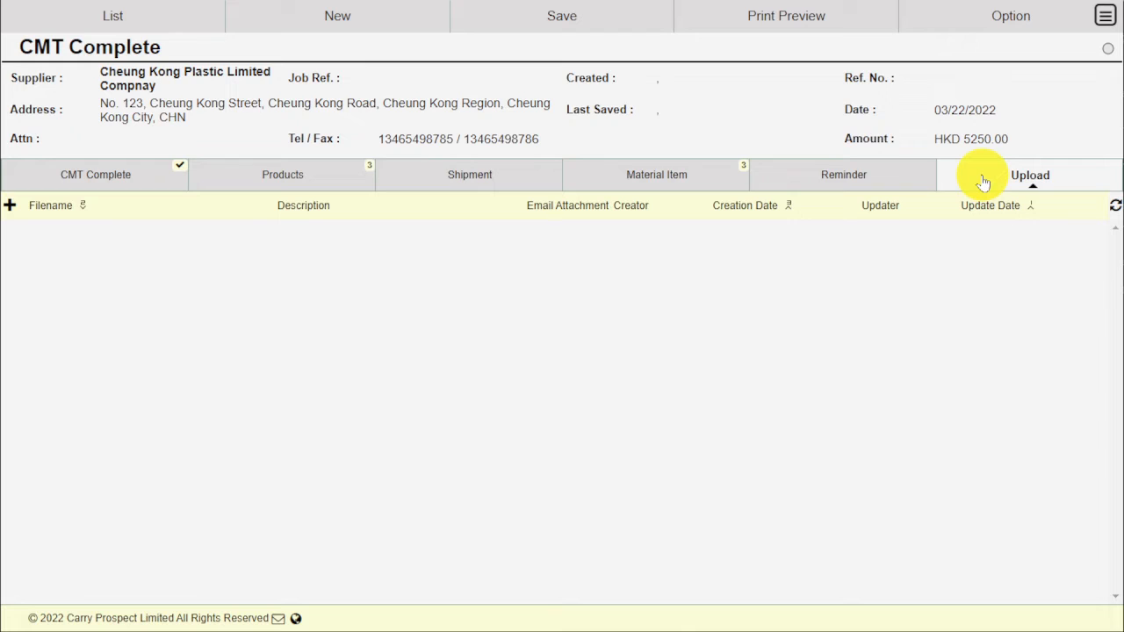
# Step: Save the CMT Complete as CGR00000010 and approve it, accepting the document lock
pyautogui.click(596, 20)
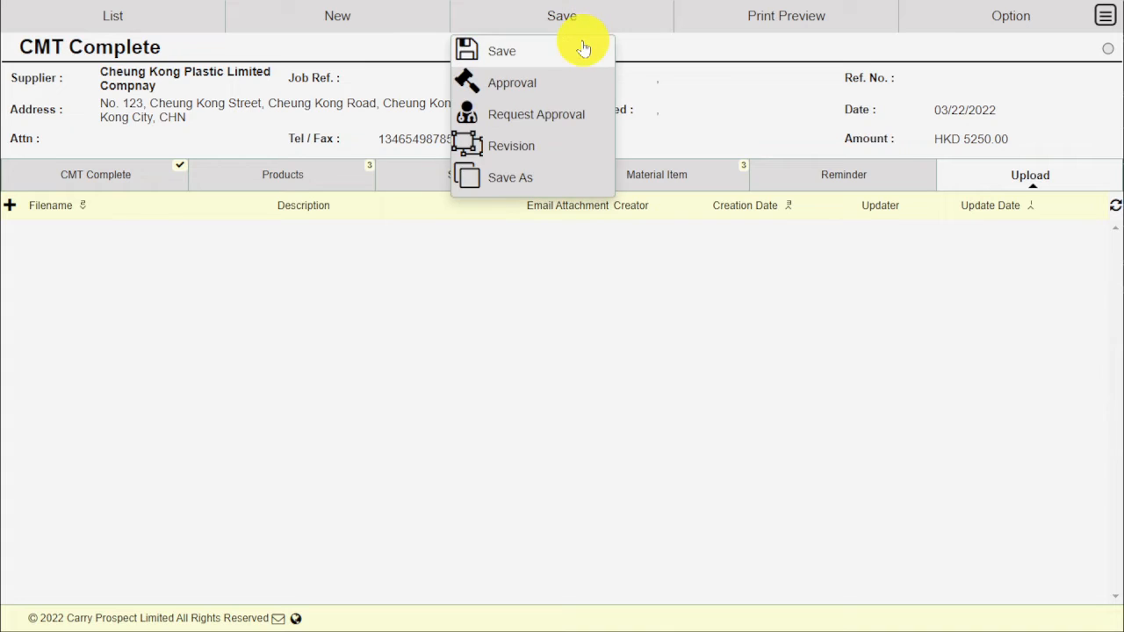
pyautogui.click(582, 43)
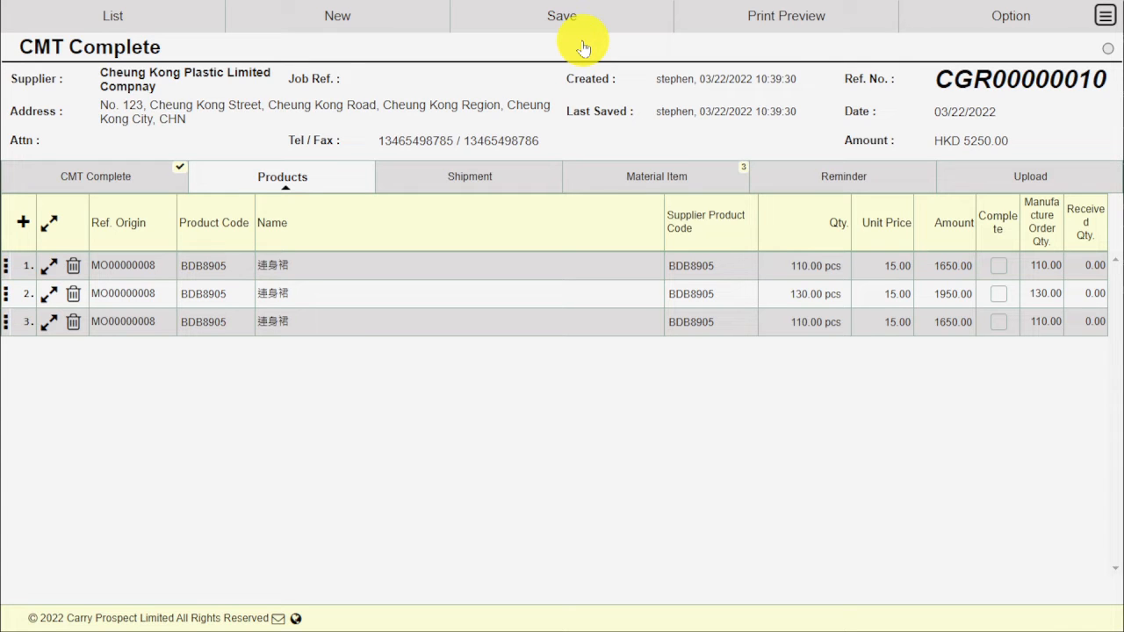
pyautogui.click(590, 21)
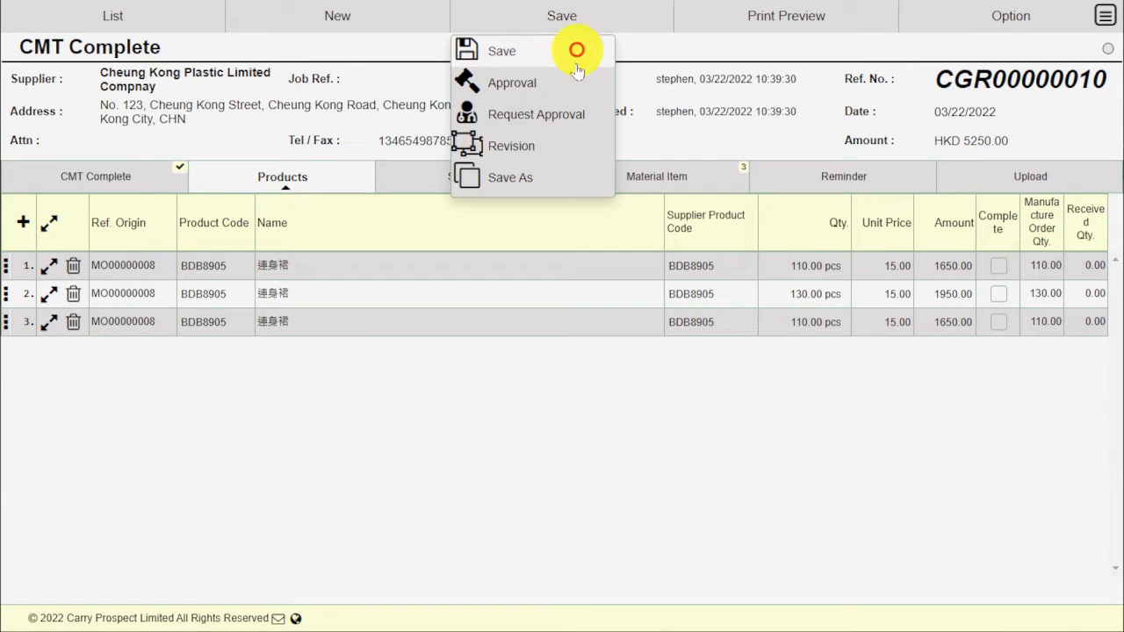
pyautogui.click(567, 93)
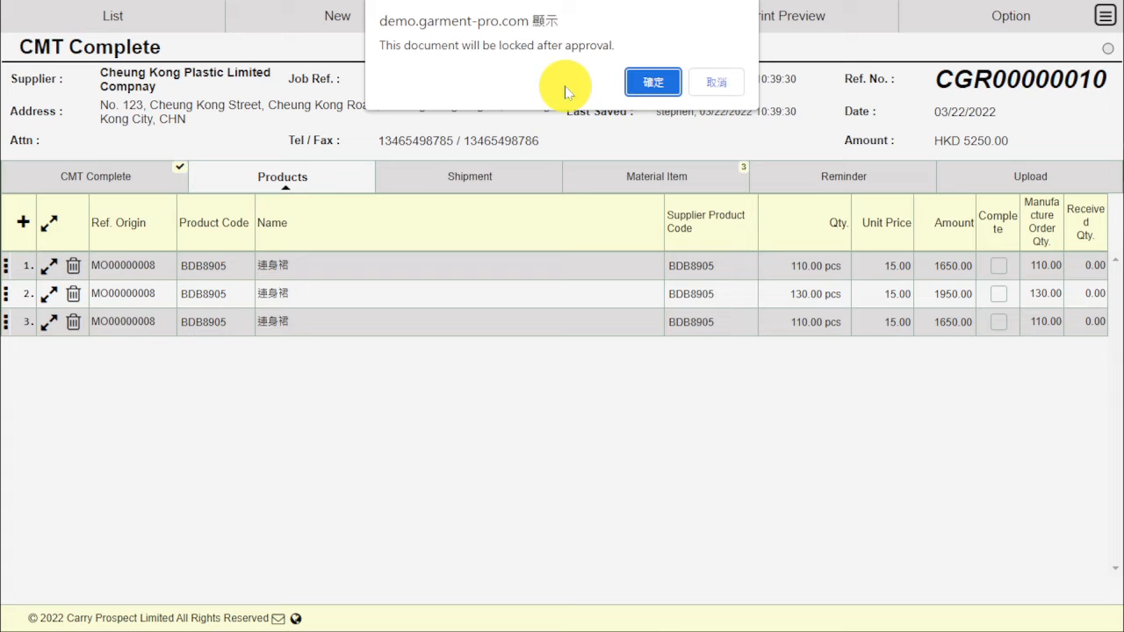
pyautogui.click(651, 81)
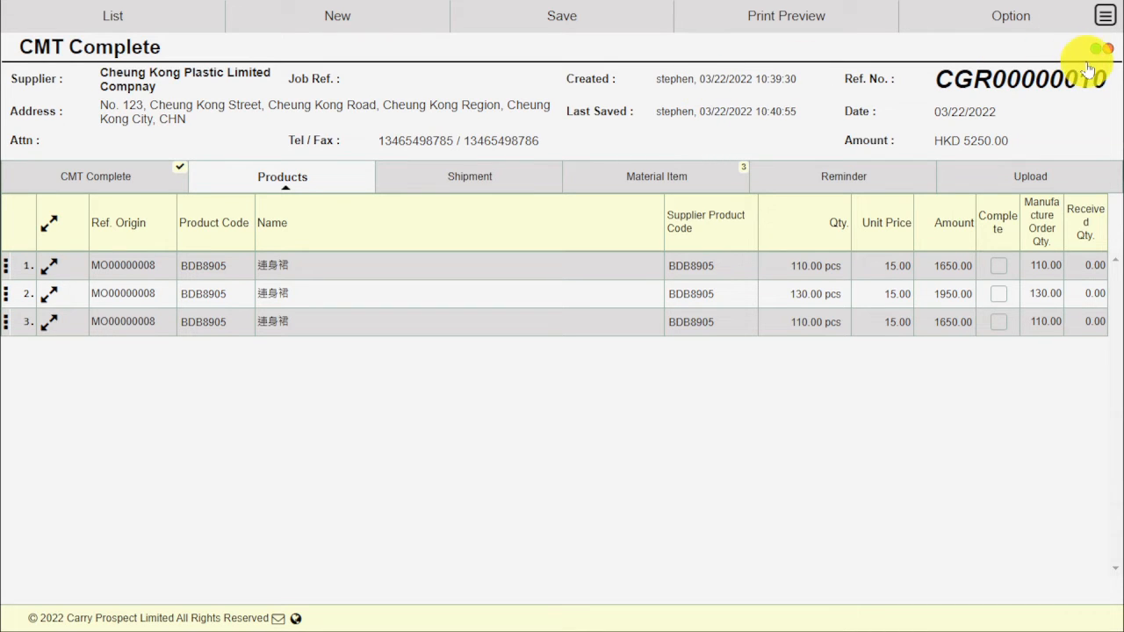
pyautogui.click(1105, 18)
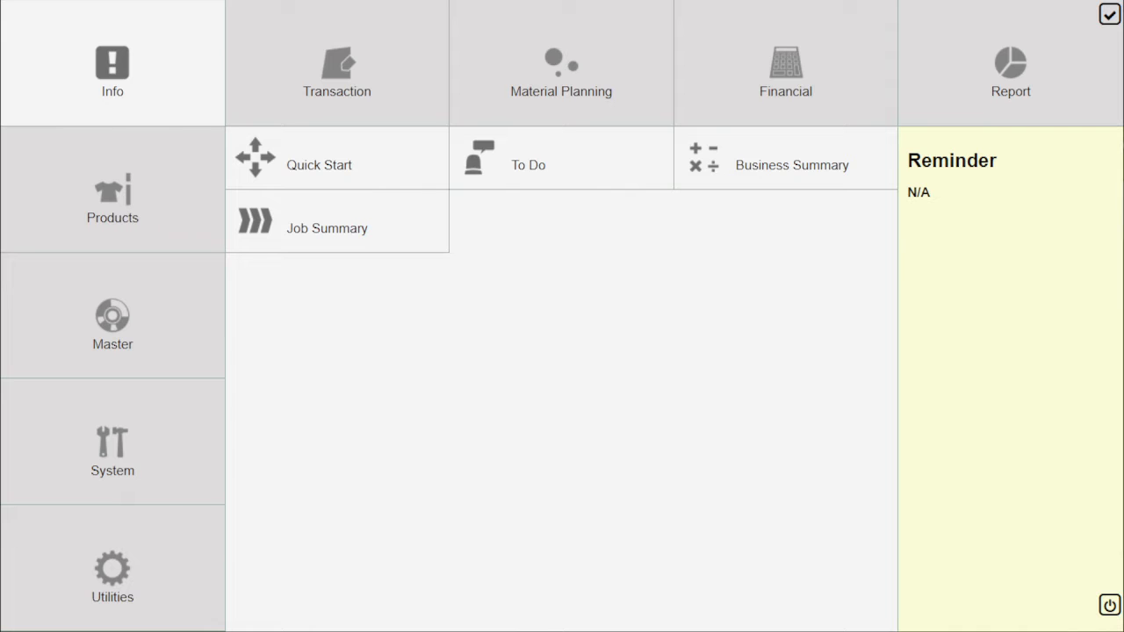
# Step: Create a new Stock In Slip dated 03/22/2022 and show its header details
pyautogui.click(385, 46)
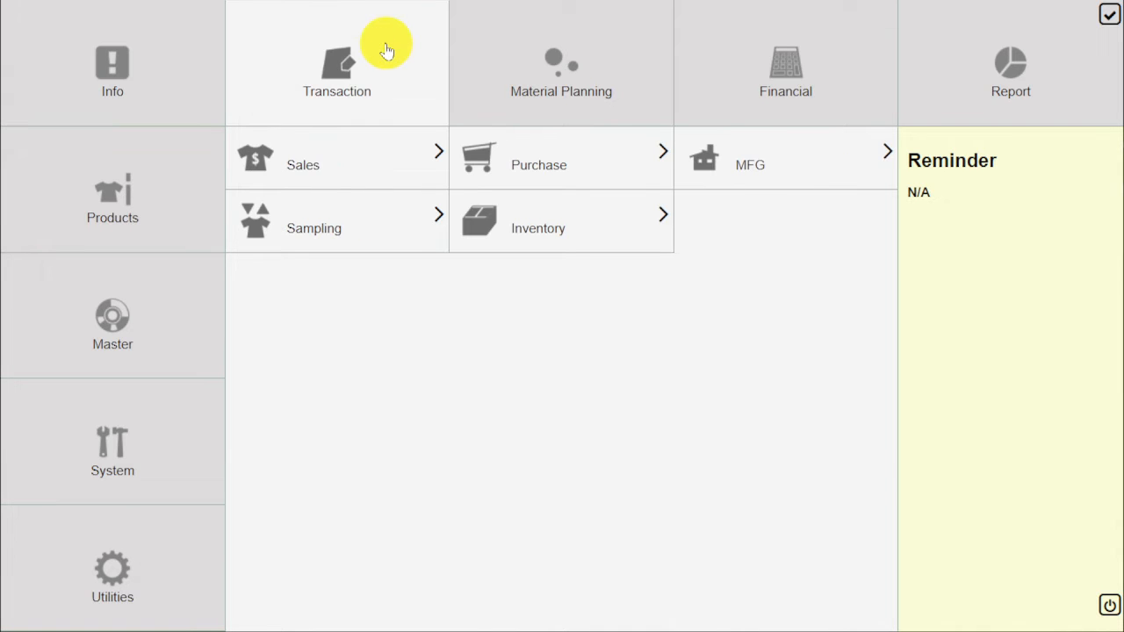
pyautogui.click(607, 227)
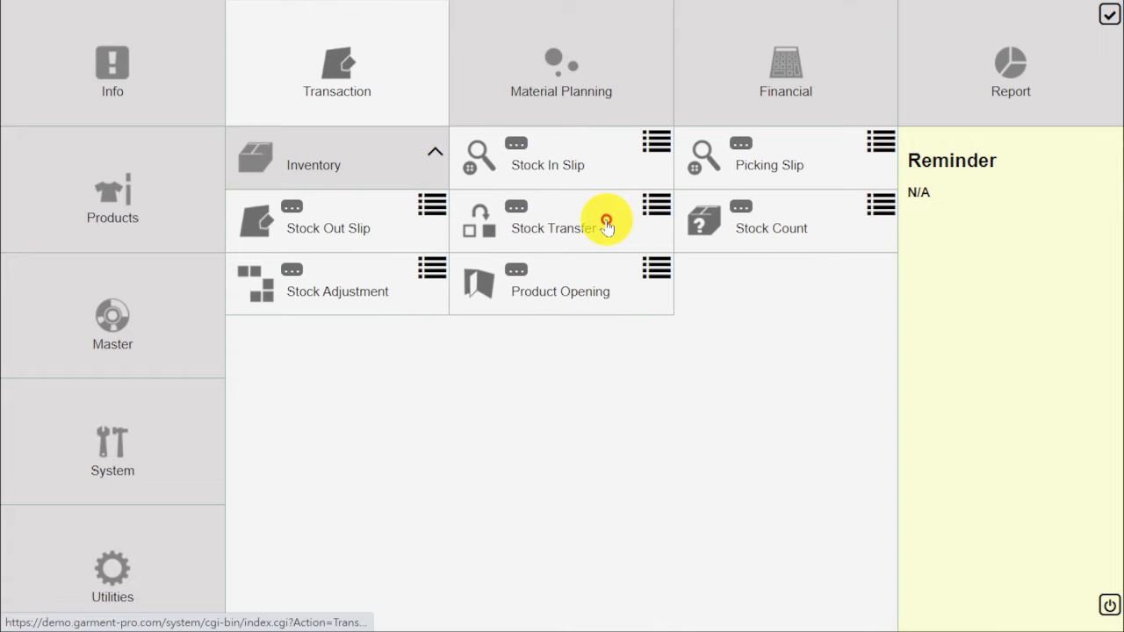
pyautogui.click(582, 165)
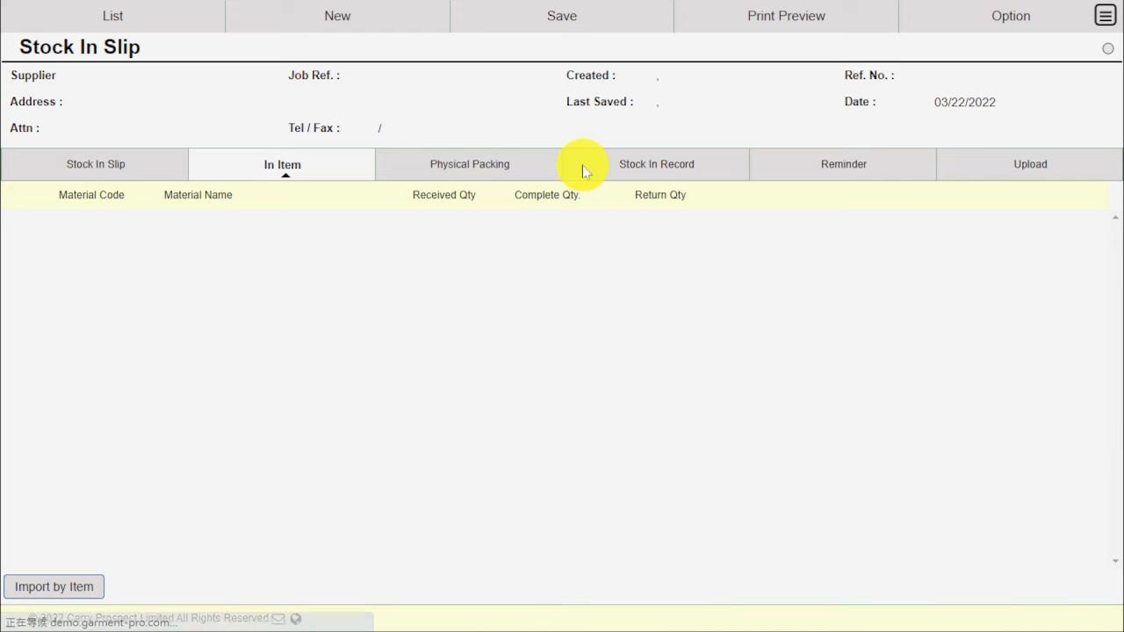
pyautogui.click(140, 167)
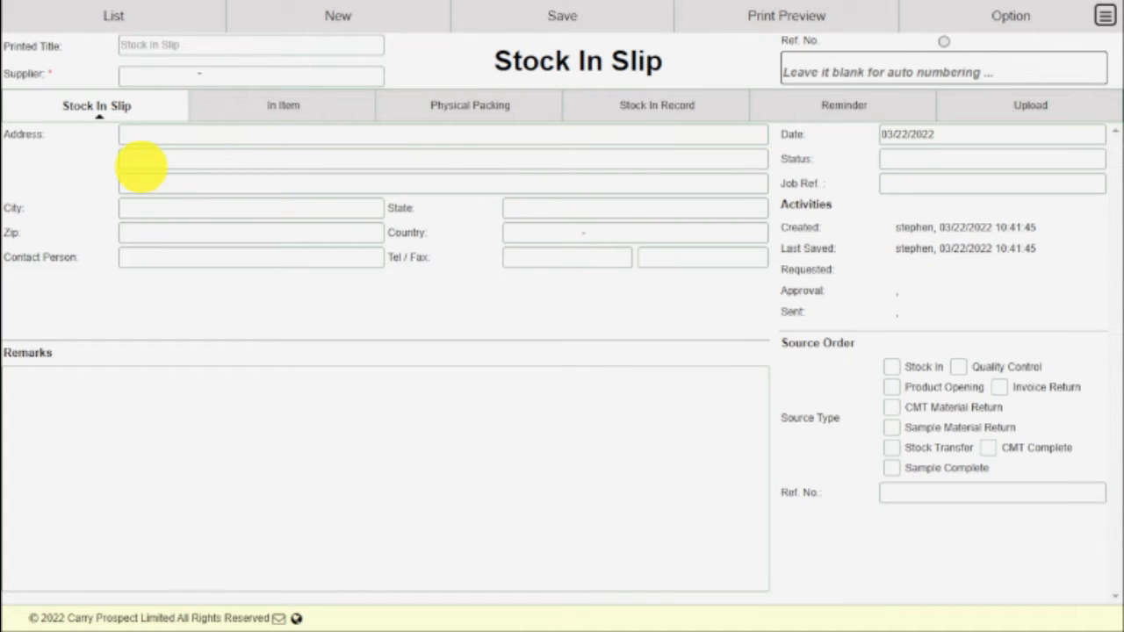
# Step: Set supplier CKP, source CMT Complete CGR00000010, and import item BDB8905 (350 pcs)
pyautogui.click(378, 74)
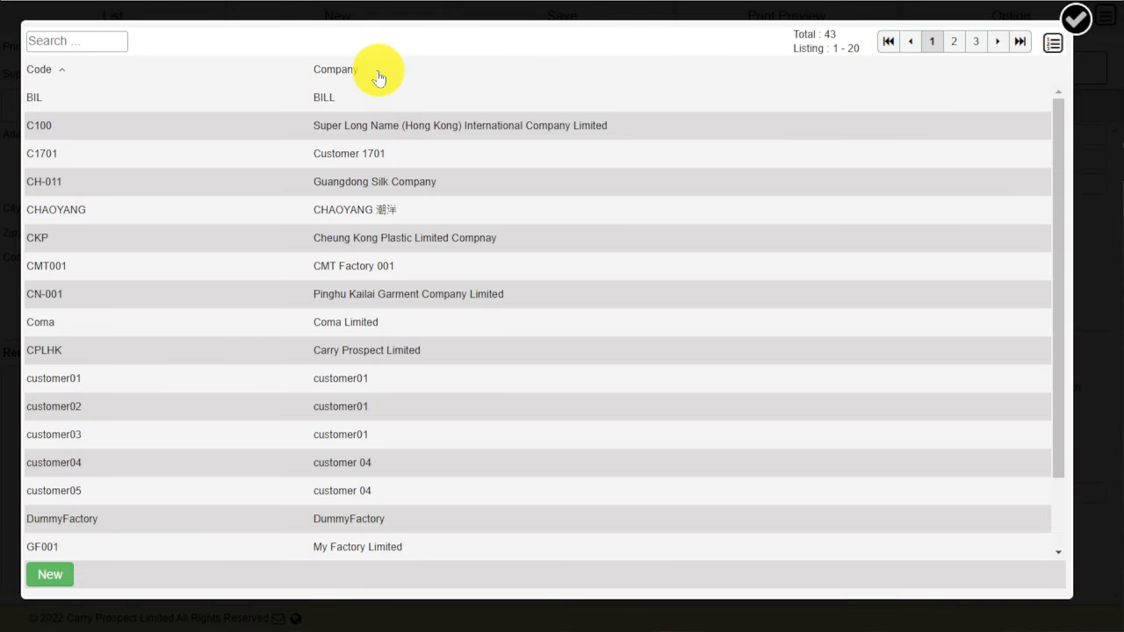
pyautogui.click(405, 239)
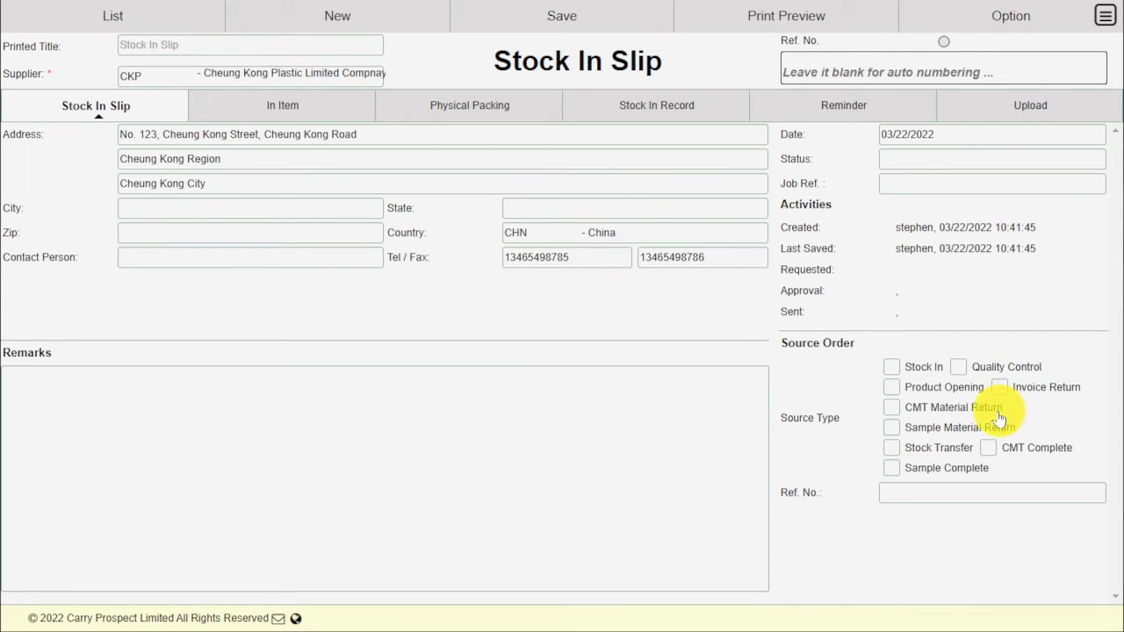
pyautogui.click(1036, 449)
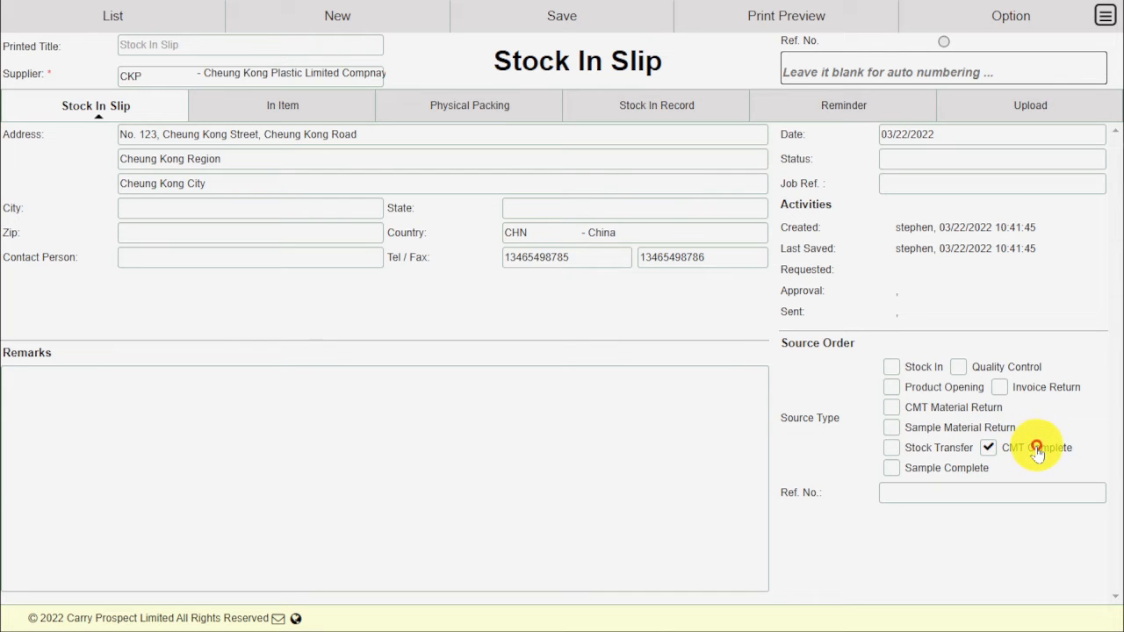
pyautogui.click(1096, 494)
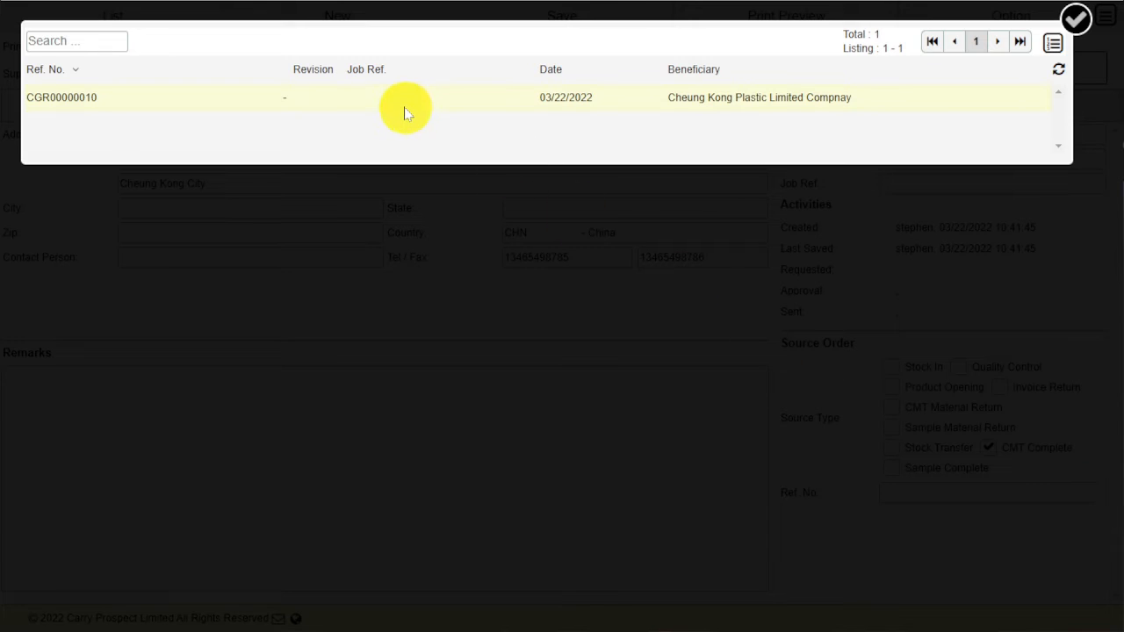
pyautogui.click(409, 99)
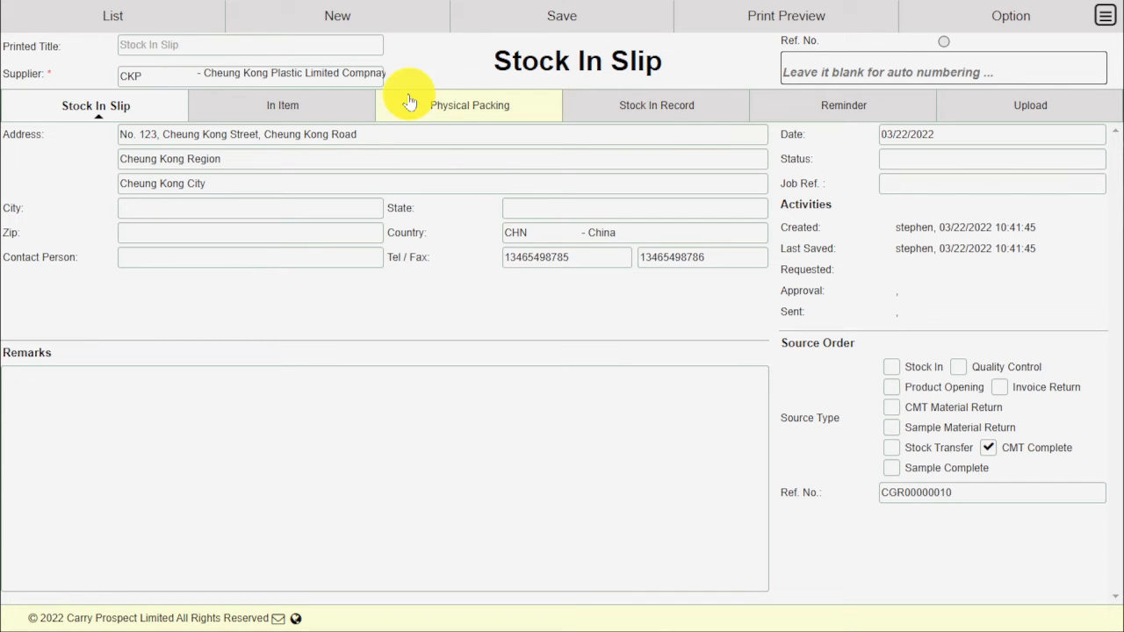
pyautogui.click(323, 104)
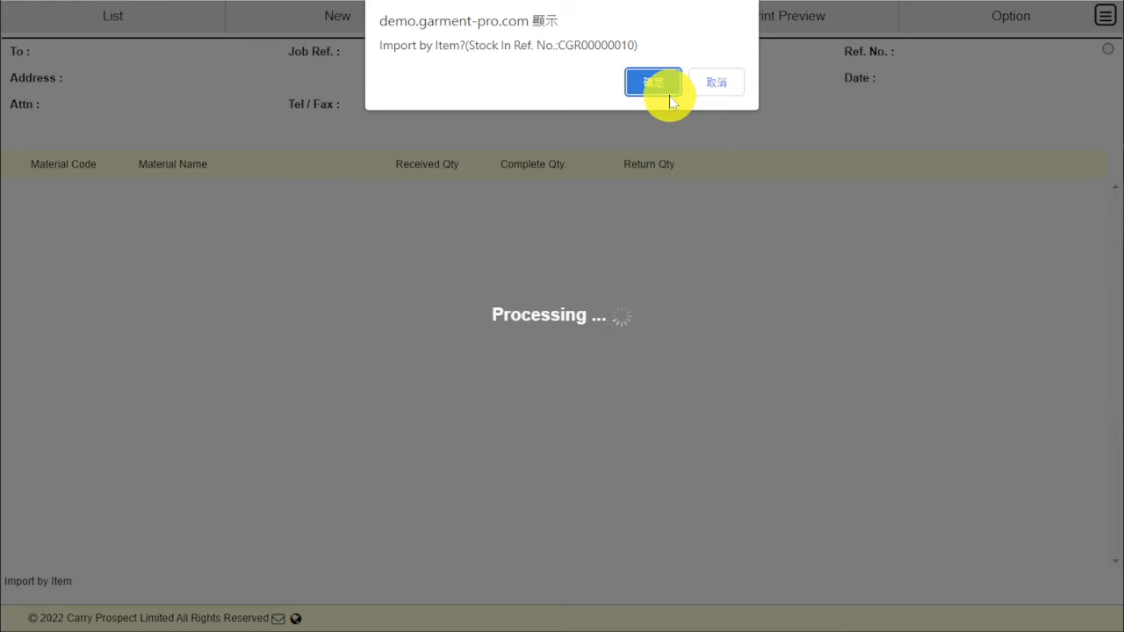
pyautogui.click(667, 83)
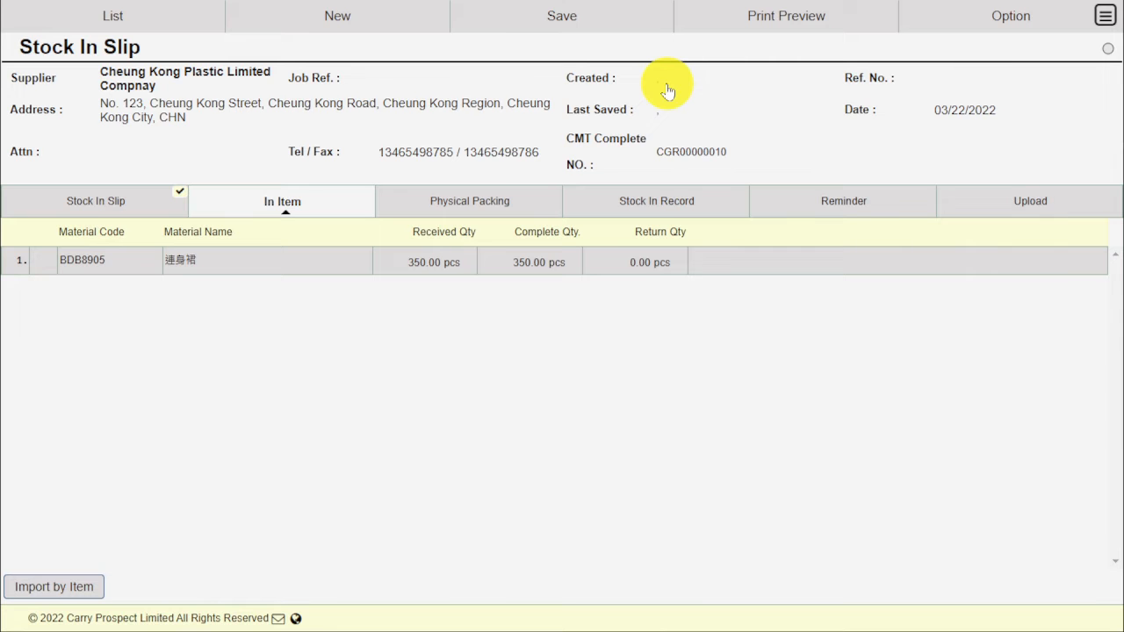
# Step: Set the bin to Zone6 on all eight physical packing rows
pyautogui.click(517, 207)
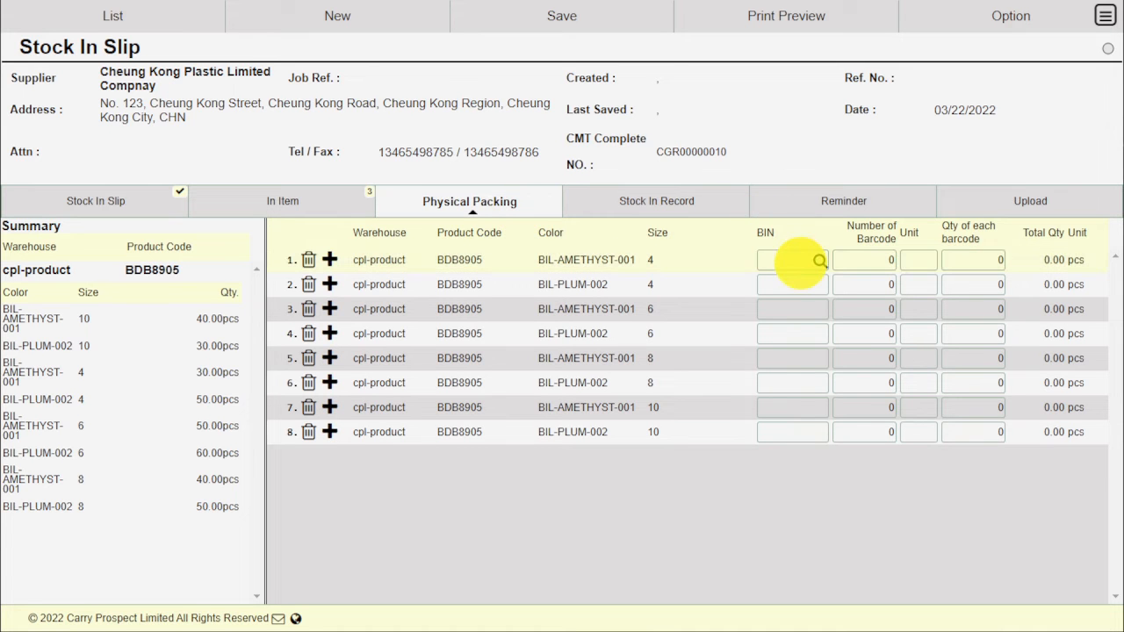
pyautogui.click(800, 263)
pyautogui.write('Zone6')
pyautogui.hotkey('ctrl', 'a')
pyautogui.hotkey('ctrl', 'c')
pyautogui.click(782, 287)
pyautogui.hotkey('ctrl', 'v')
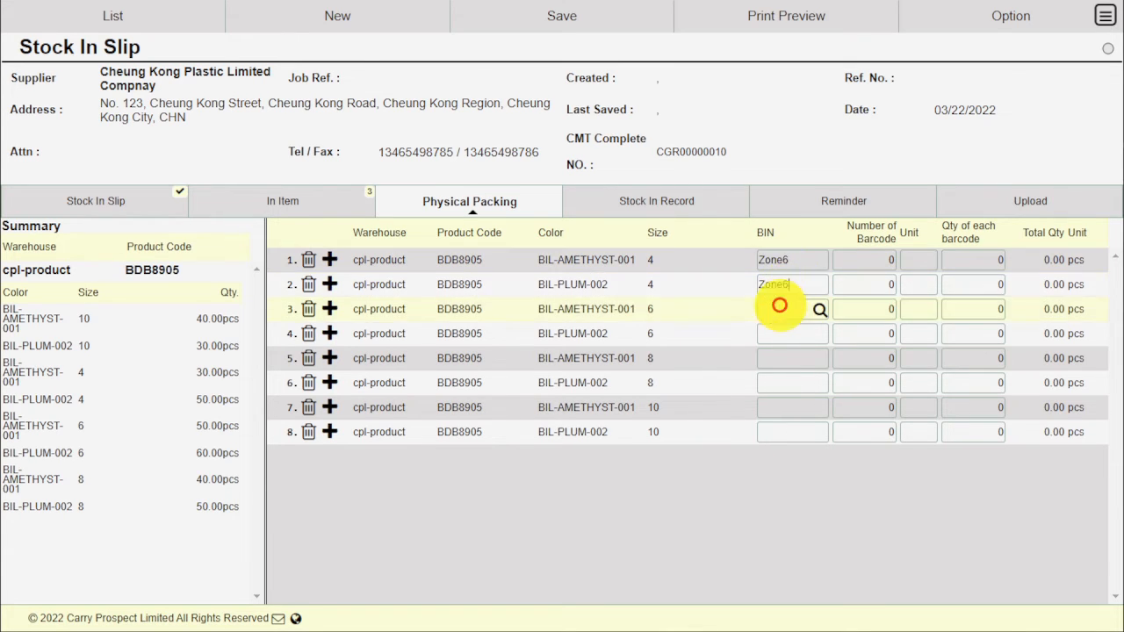
pyautogui.click(779, 307)
pyautogui.hotkey('ctrl', 'v')
pyautogui.click(777, 333)
pyautogui.hotkey('ctrl', 'v')
pyautogui.click(778, 358)
pyautogui.hotkey('ctrl', 'v')
pyautogui.click(778, 382)
pyautogui.hotkey('ctrl', 'v')
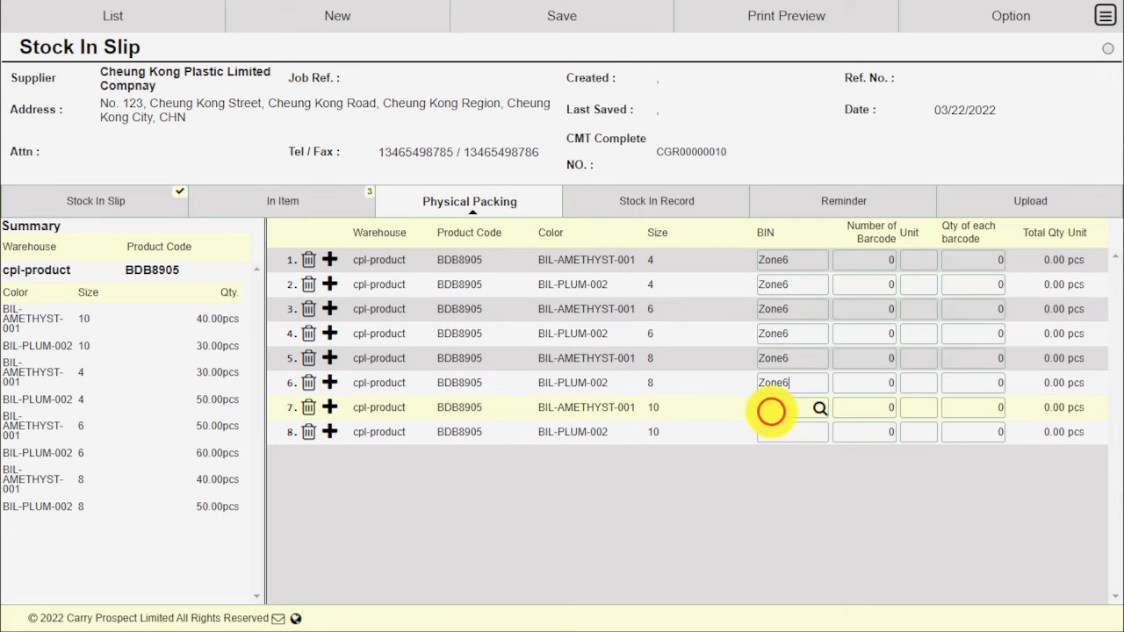
pyautogui.click(778, 407)
pyautogui.hotkey('ctrl', 'v')
pyautogui.click(772, 431)
pyautogui.hotkey('ctrl', 'v')
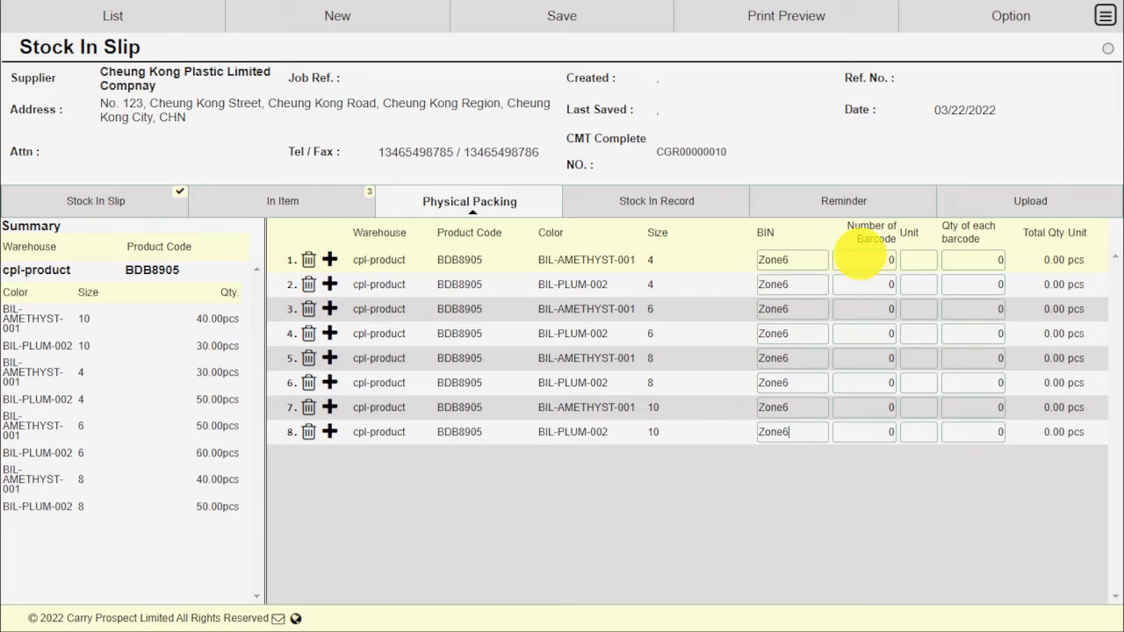
# Step: Give the AMETHYST size 10 row one BOX barcode holding 40 pcs
pyautogui.click(77, 331)
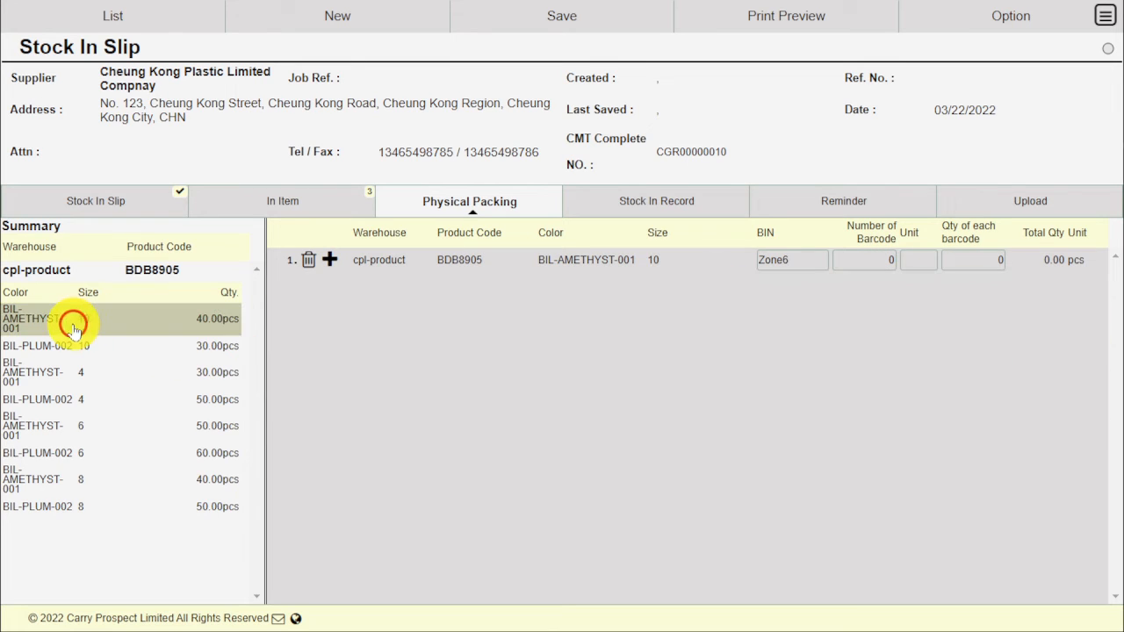
pyautogui.click(868, 257)
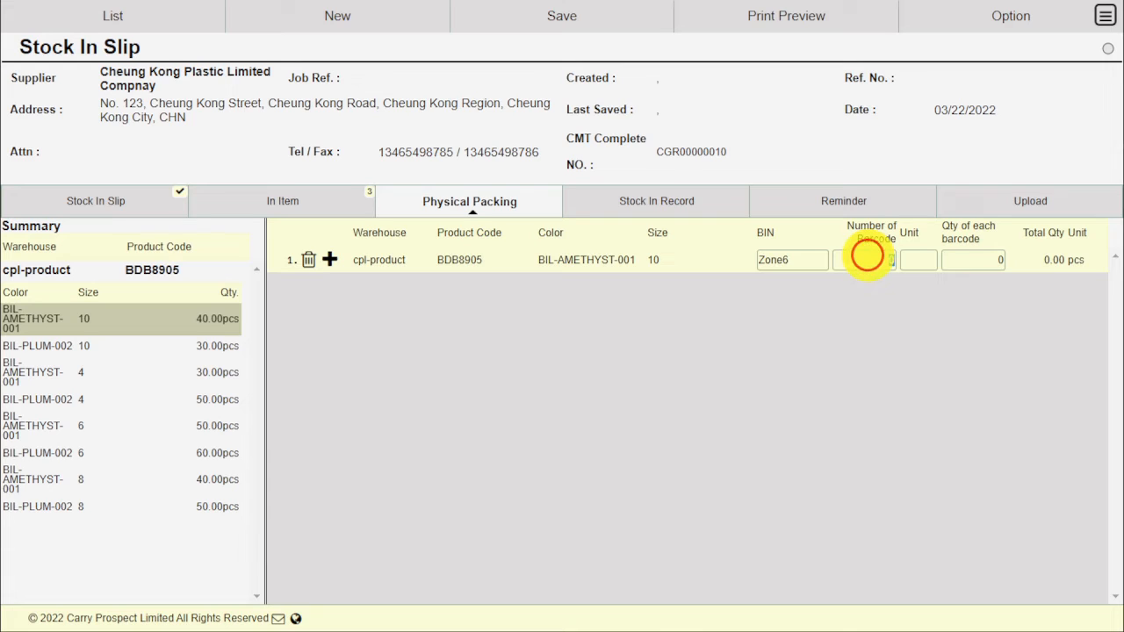
pyautogui.write('1')
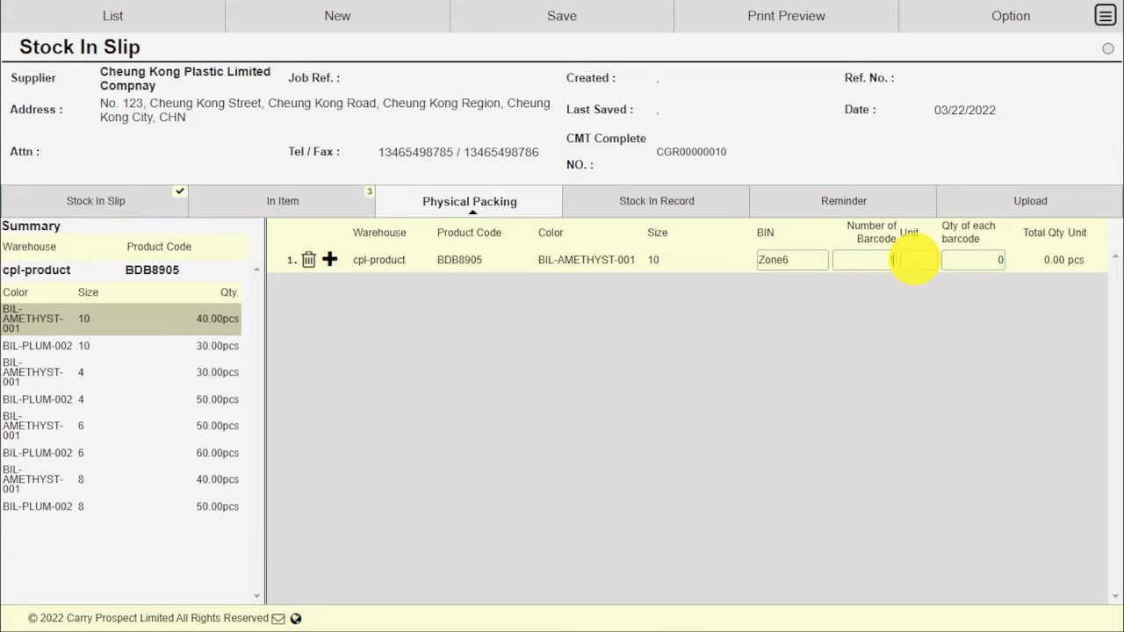
pyautogui.click(916, 259)
pyautogui.write('BOX')
pyautogui.press('Tab')
pyautogui.write('40')
pyautogui.press('Return')
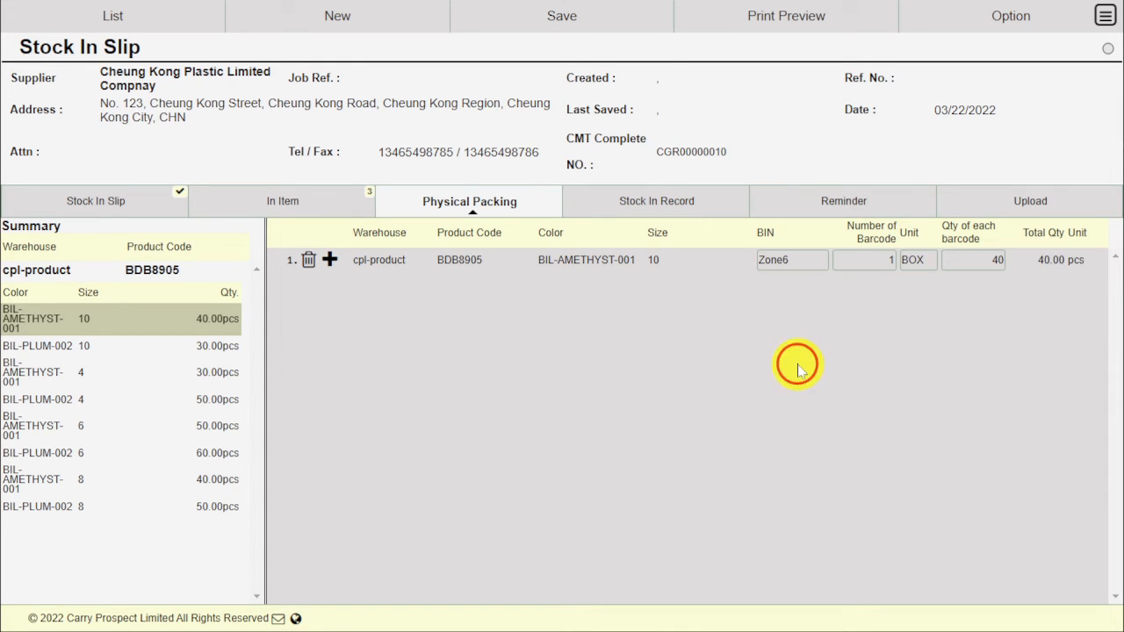
pyautogui.click(214, 347)
pyautogui.click(183, 509)
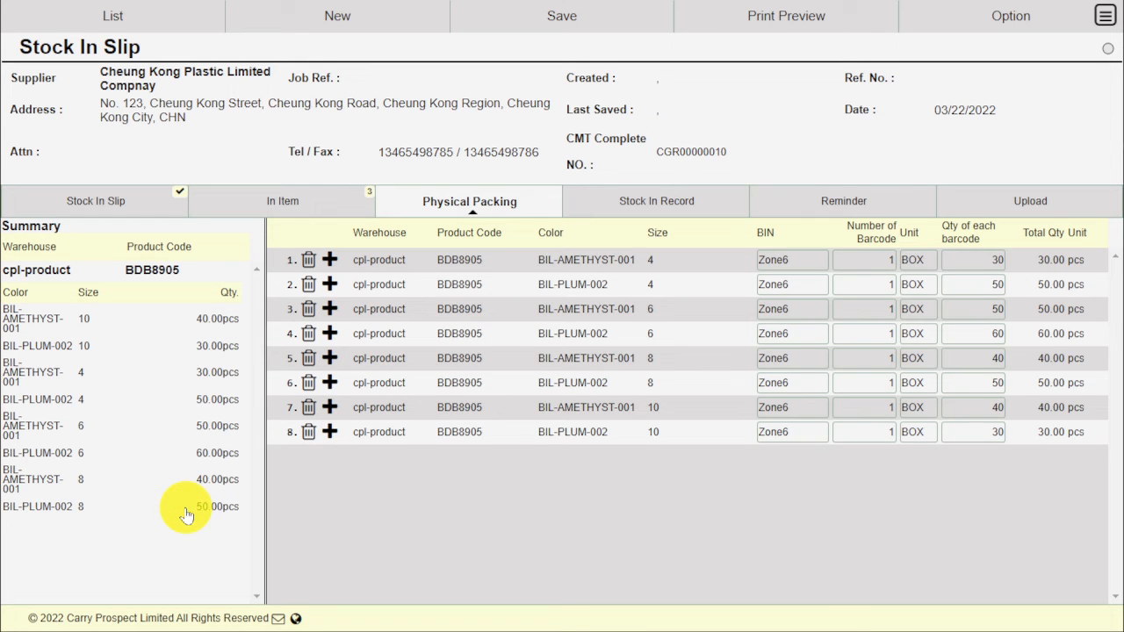
# Step: Confirm the slip's Stock In Record and Upload lists are both empty
pyautogui.click(690, 202)
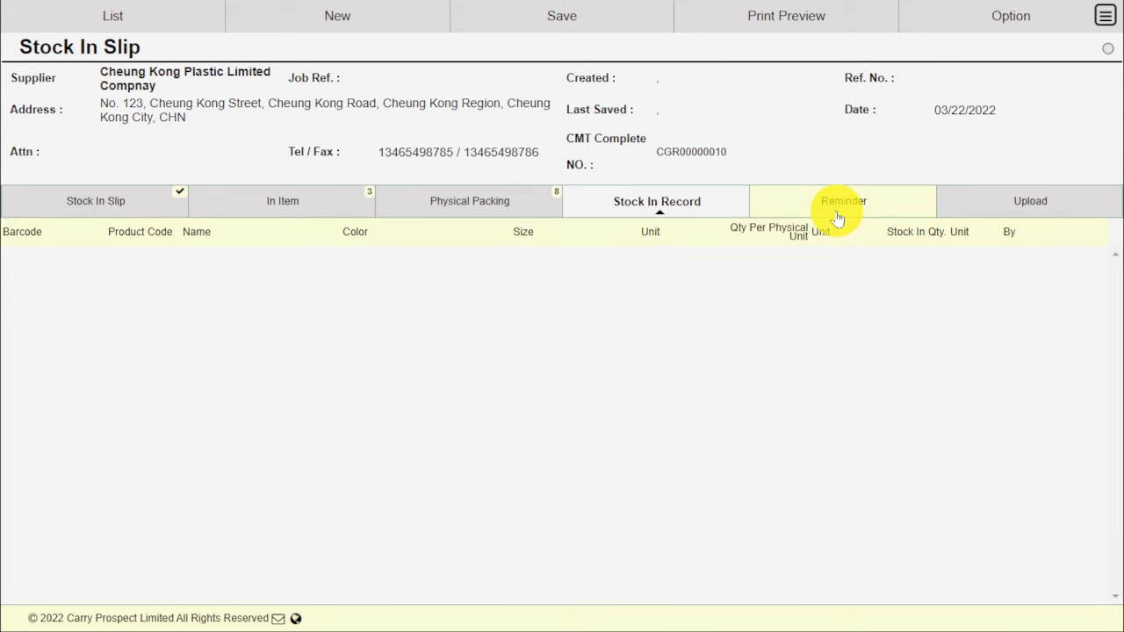
pyautogui.click(978, 204)
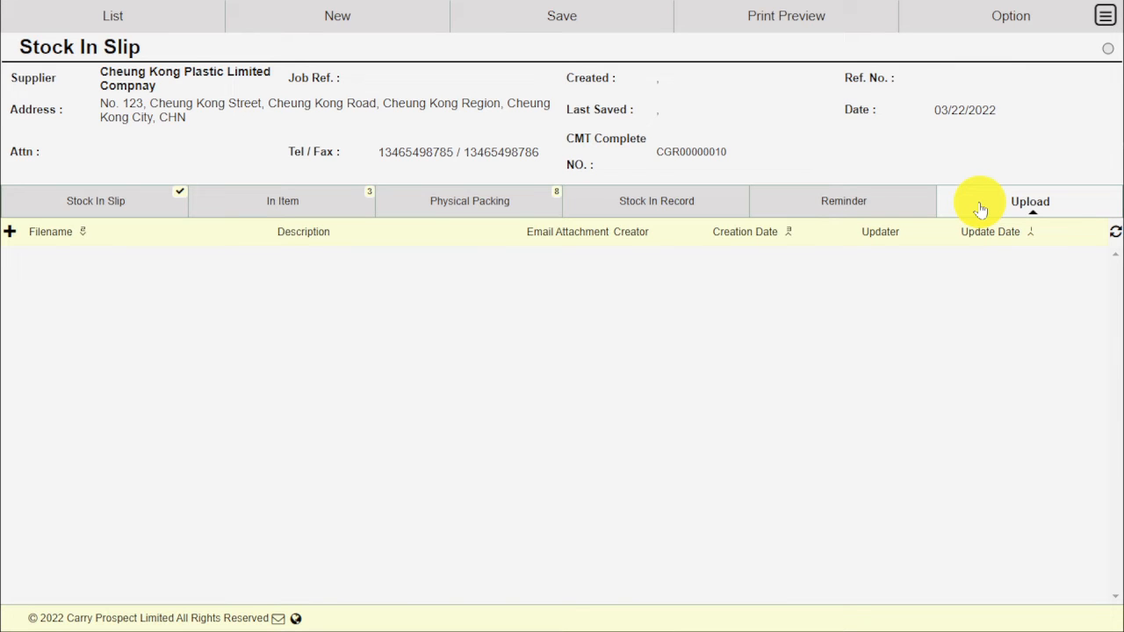
pyautogui.click(577, 17)
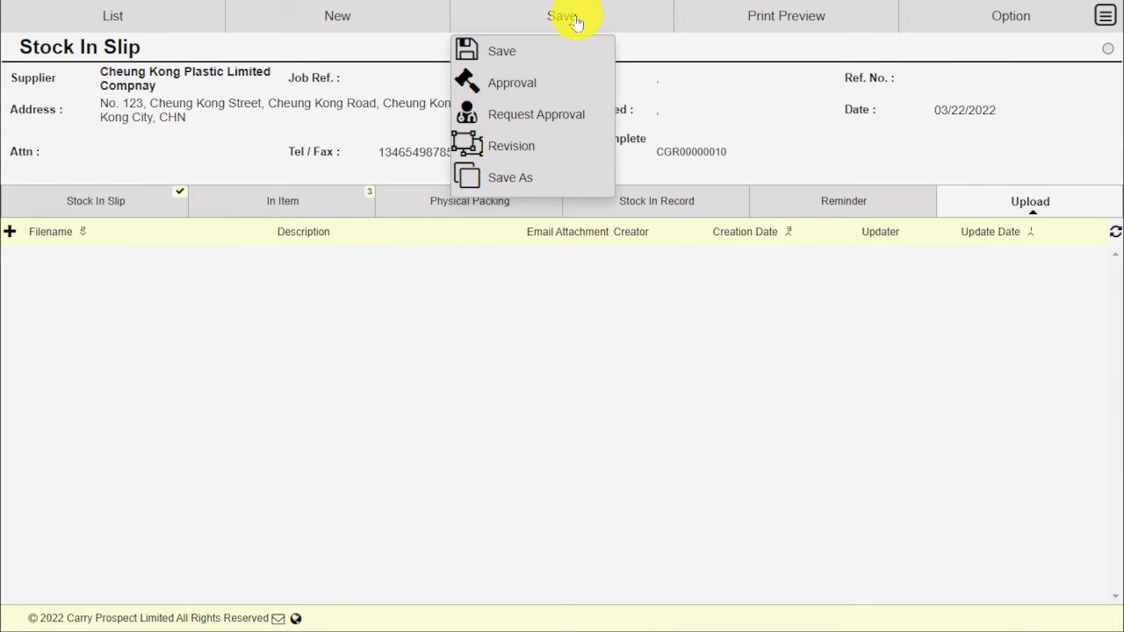
# Step: Save stock in slip SI00000001, then approve it and transfer it to inventory
pyautogui.click(544, 46)
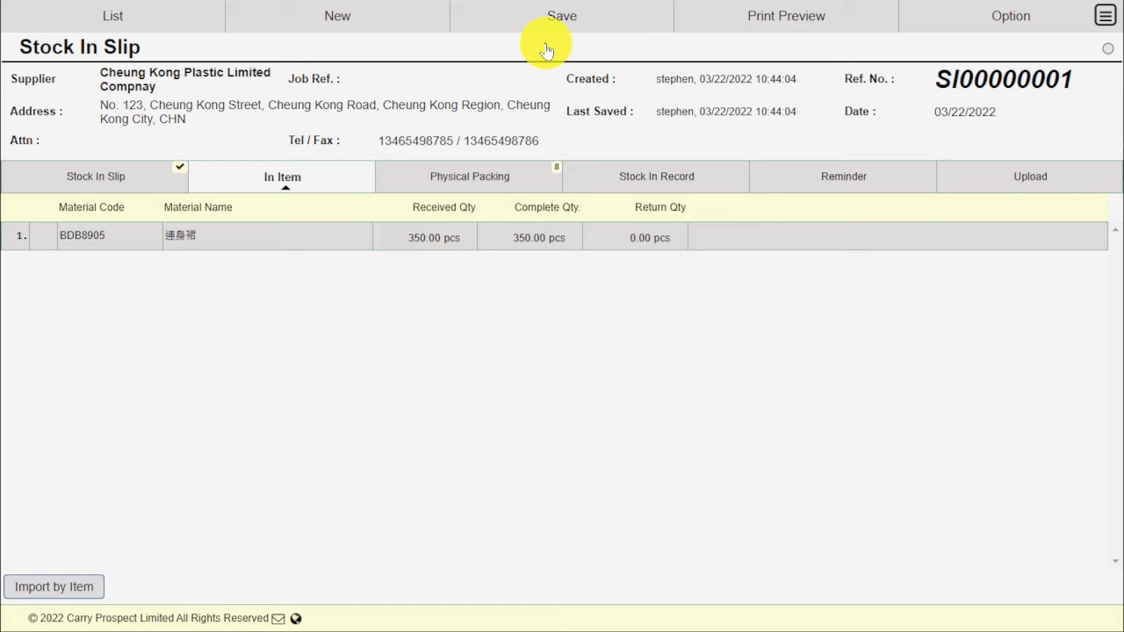
pyautogui.click(544, 17)
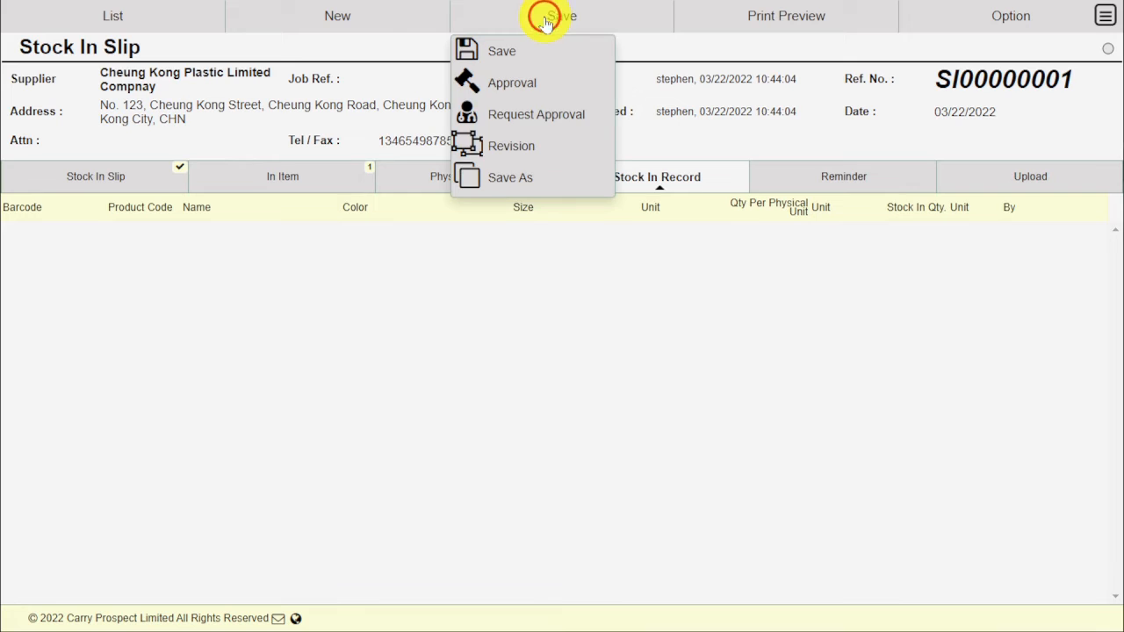
pyautogui.click(541, 88)
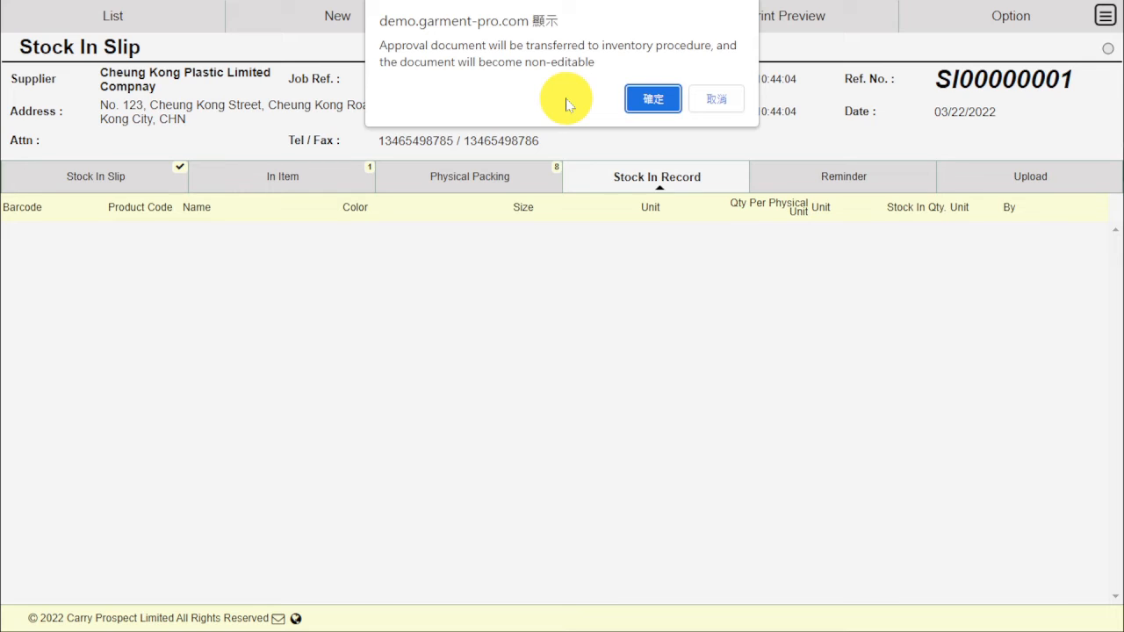
pyautogui.click(660, 105)
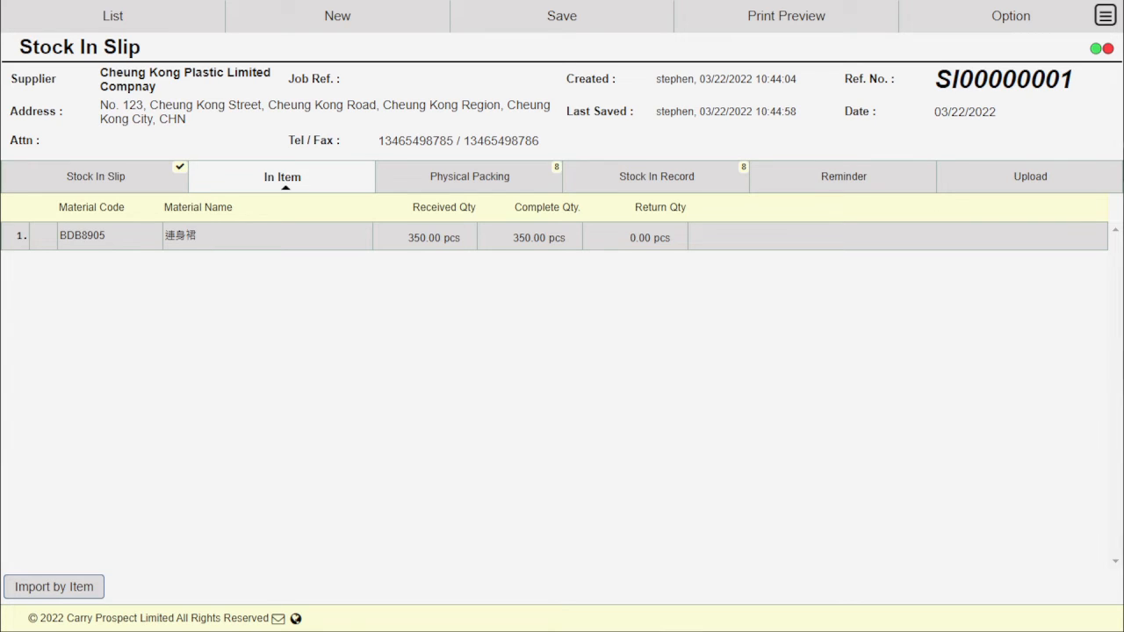
# Step: Show the eight barcoded stock-in records (274A4AF1700–274A4AF1707) and preview the printable slip
pyautogui.click(731, 179)
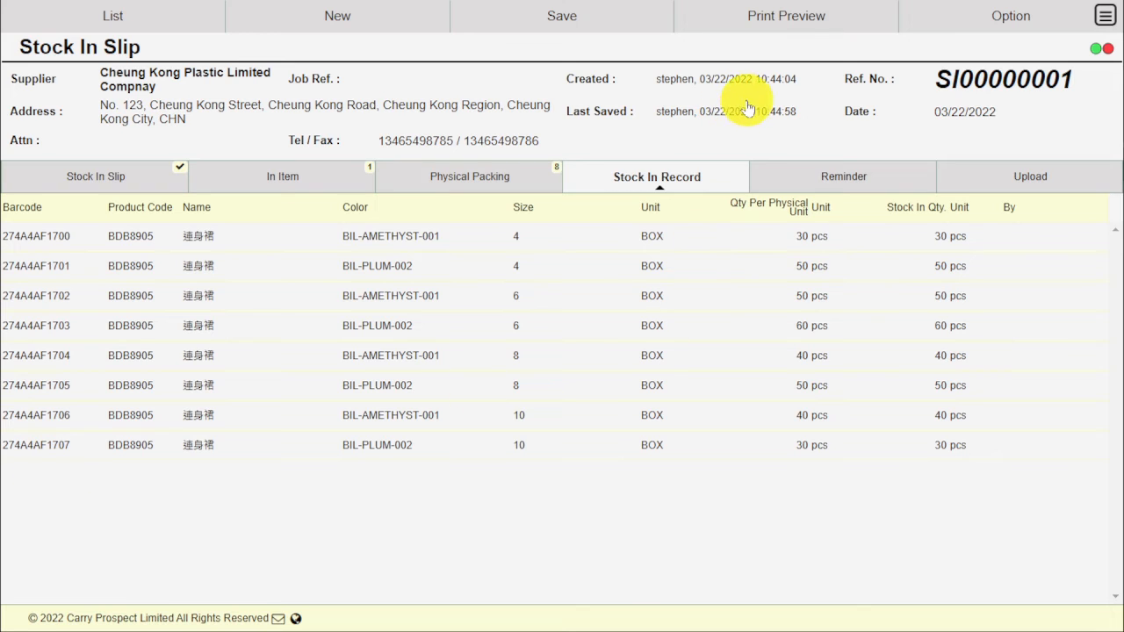
pyautogui.click(792, 29)
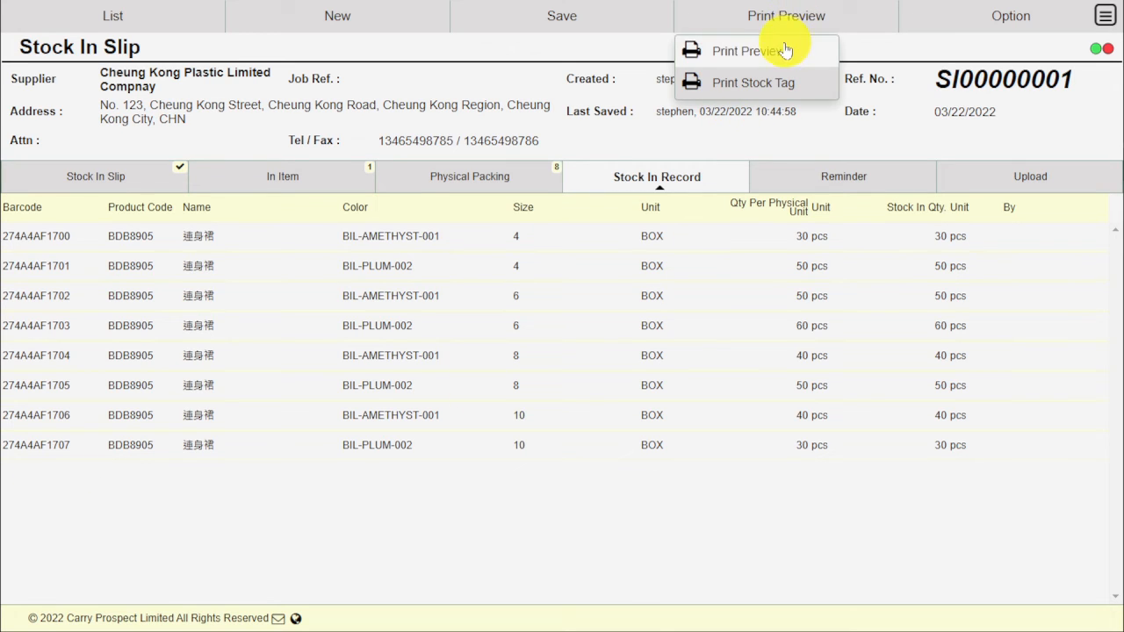
pyautogui.click(784, 46)
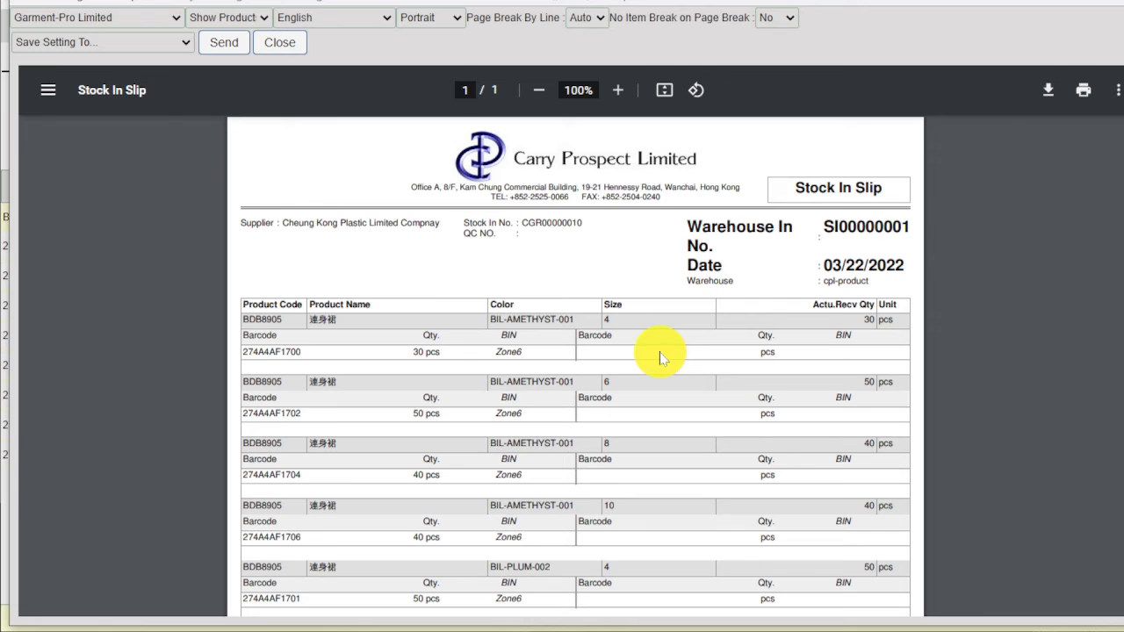
# Step: Review the slip preview down to the signature section, then close it
pyautogui.scroll(-1, 660, 355)
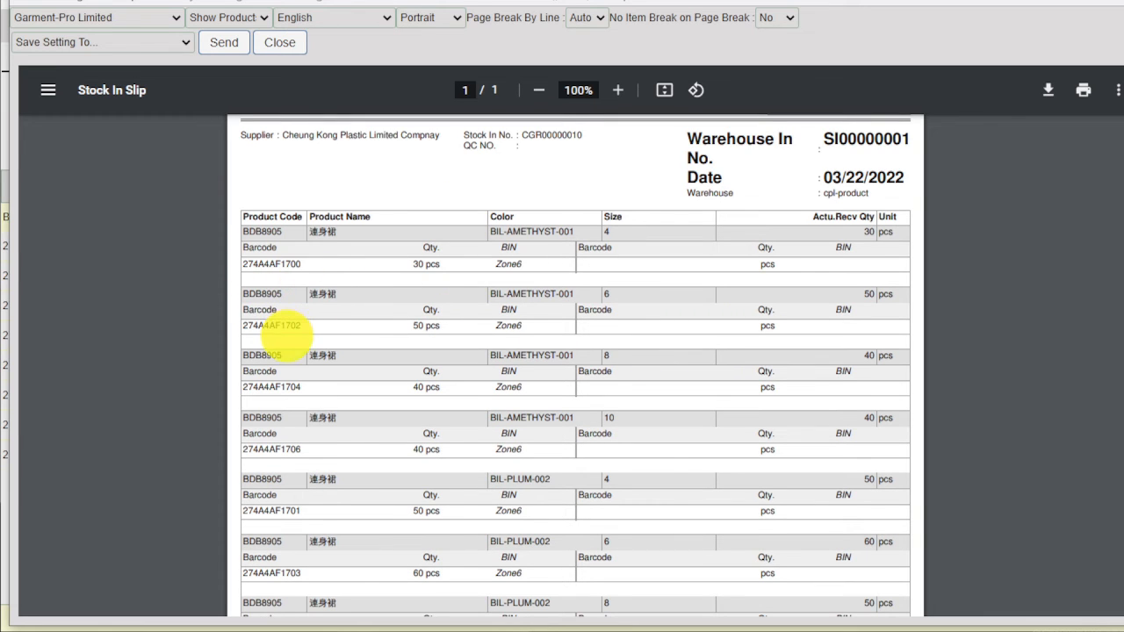
pyautogui.scroll(-1, 299, 457)
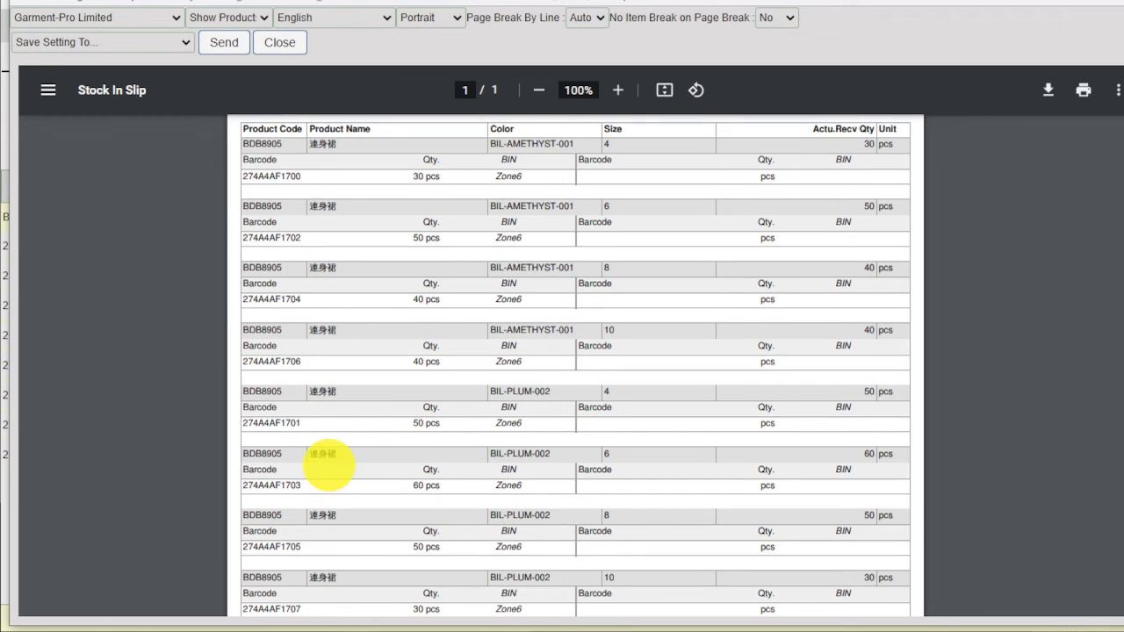
pyautogui.scroll(-3, 329, 466)
pyautogui.scroll(-1, 329, 465)
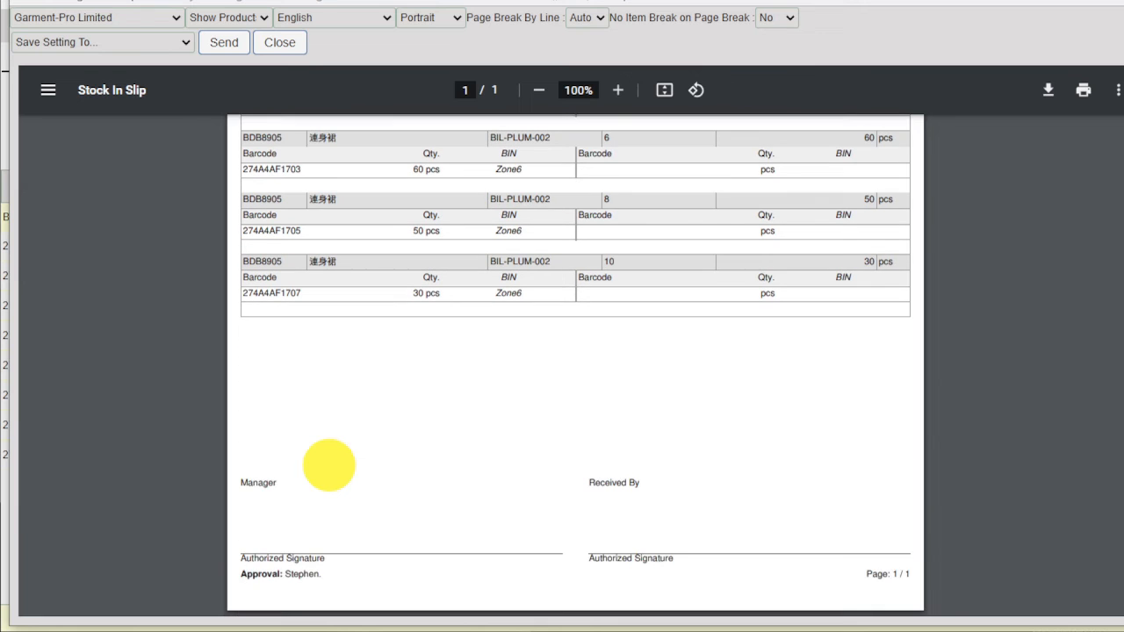
pyautogui.scroll(6, 329, 465)
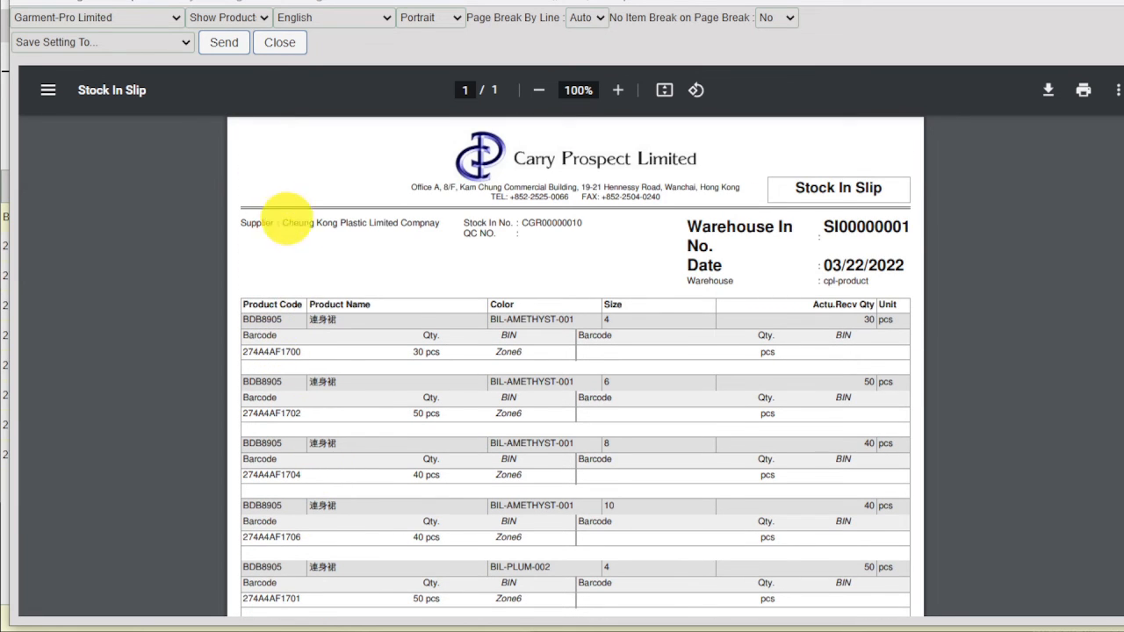
pyautogui.click(277, 46)
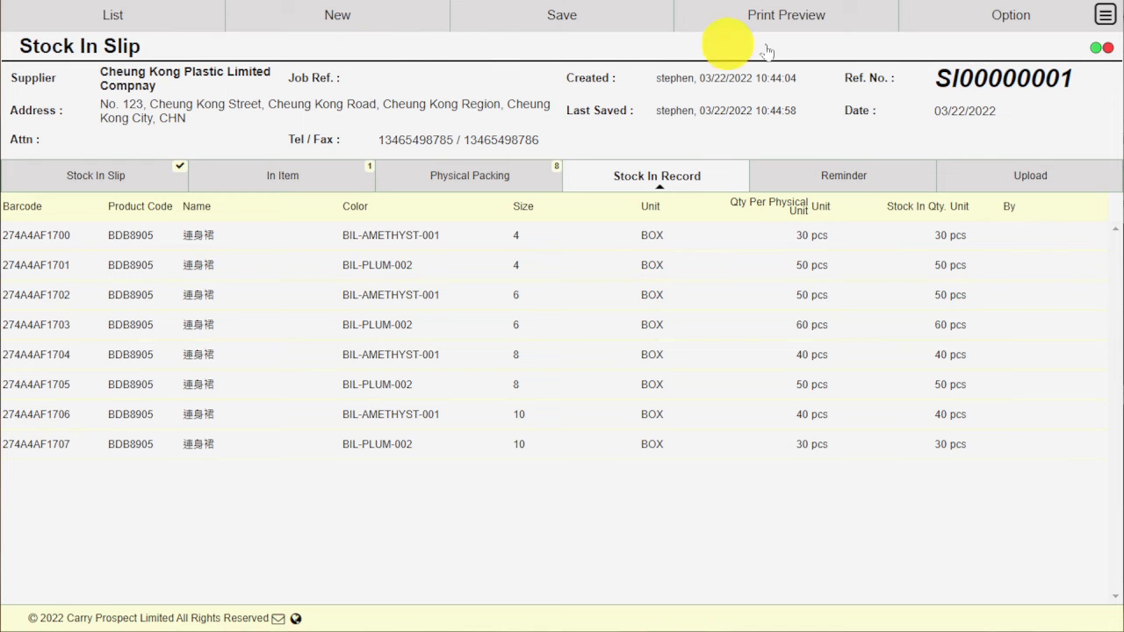
# Step: Bring up the Financial Account Payable aging report as at 03/24/2022 for all suppliers
pyautogui.click(1105, 19)
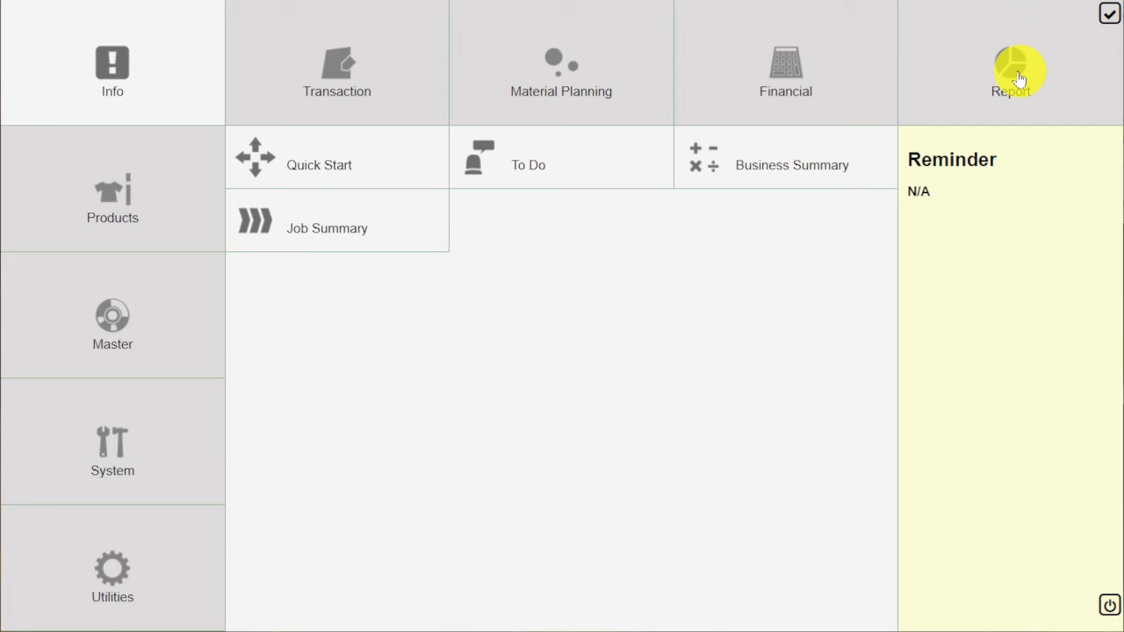
pyautogui.click(819, 71)
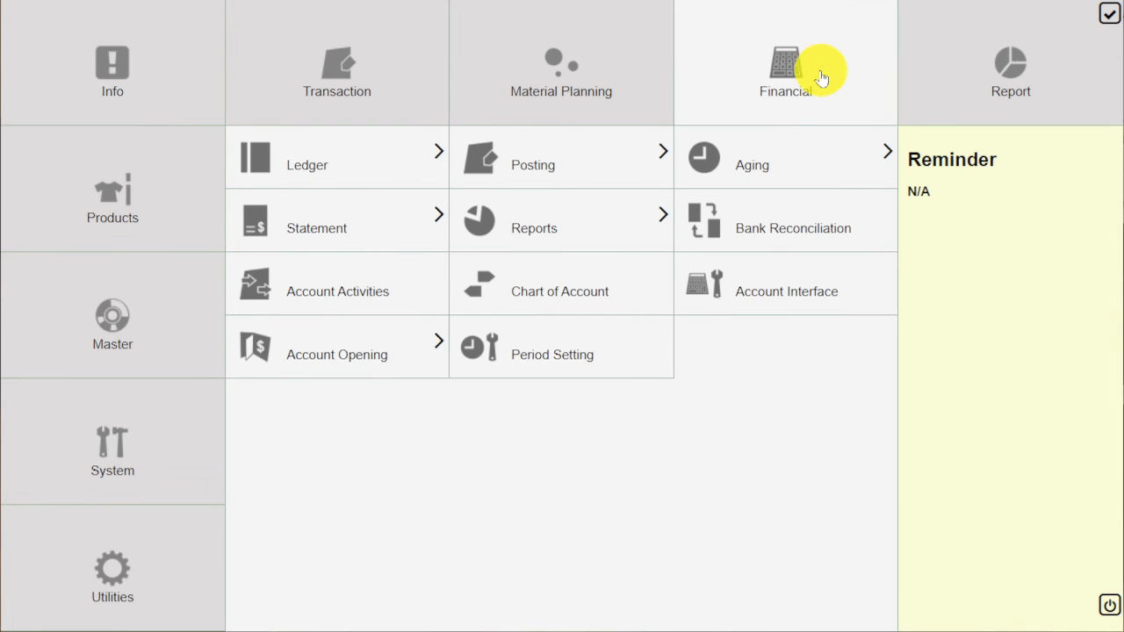
pyautogui.click(764, 161)
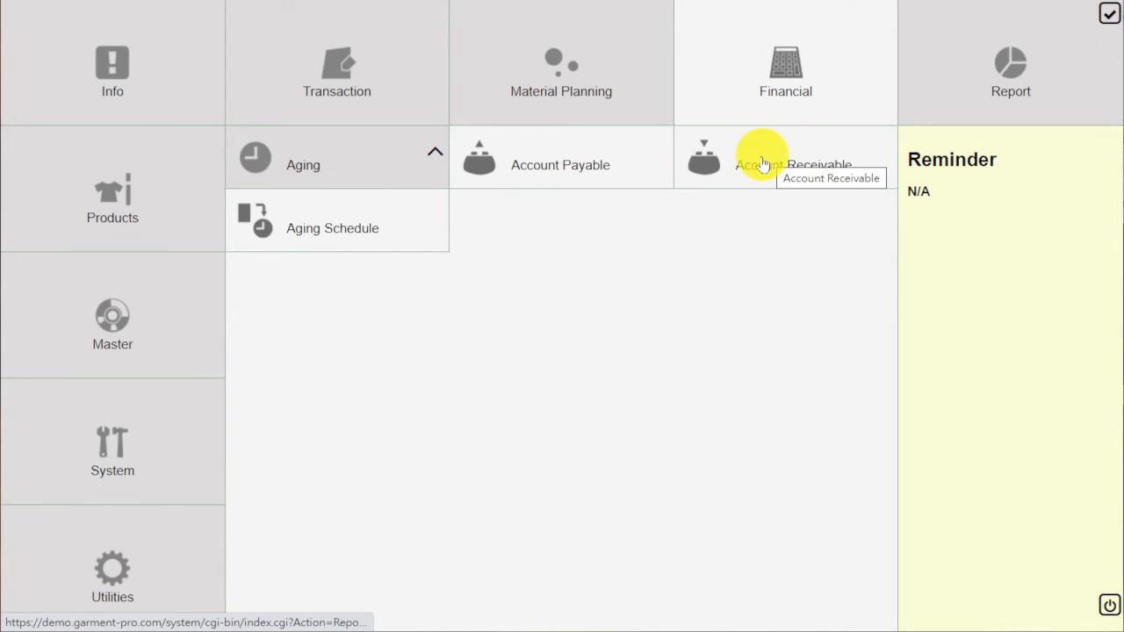
pyautogui.click(621, 169)
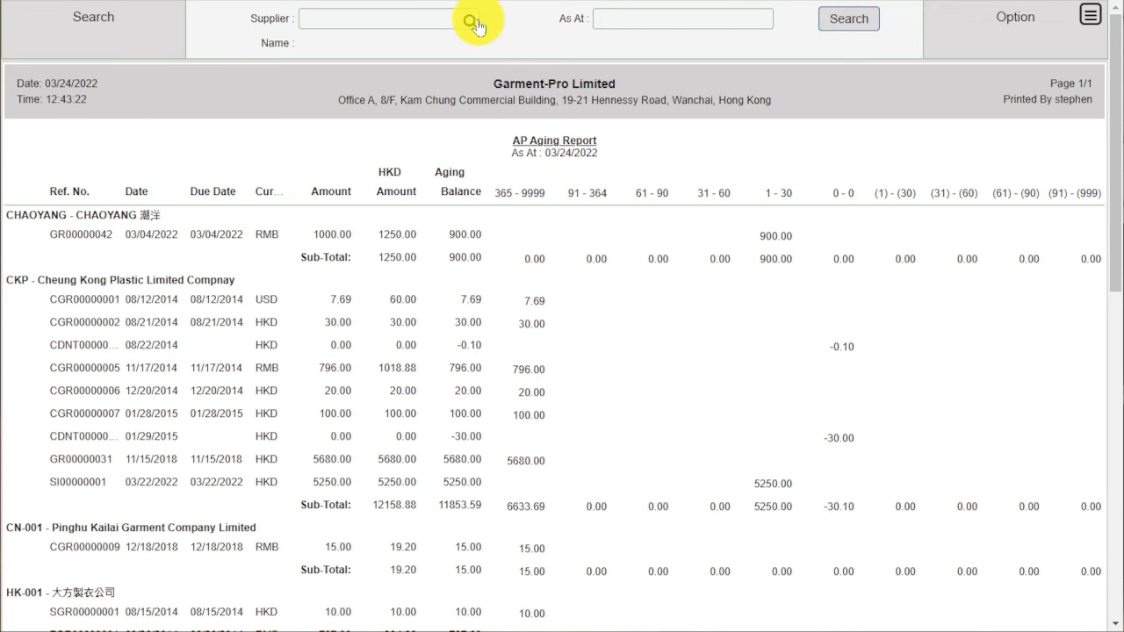
# Step: Filter the AP aging report to supplier CKP, select SI00000001's 5250.00 entry, and return to the main menu
pyautogui.click(469, 20)
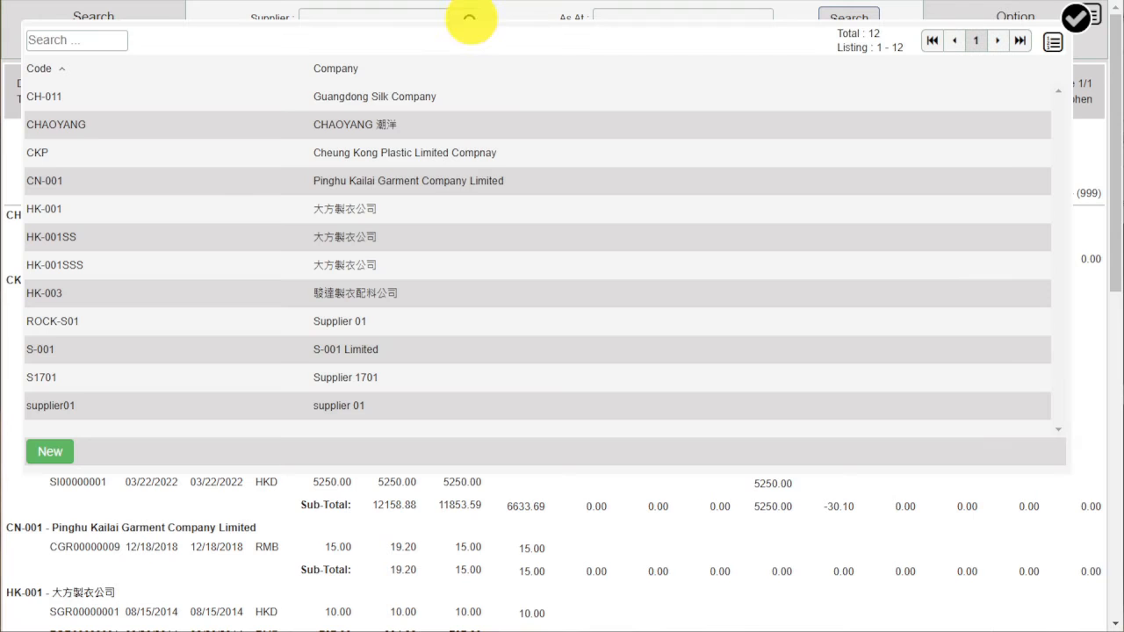
pyautogui.click(448, 152)
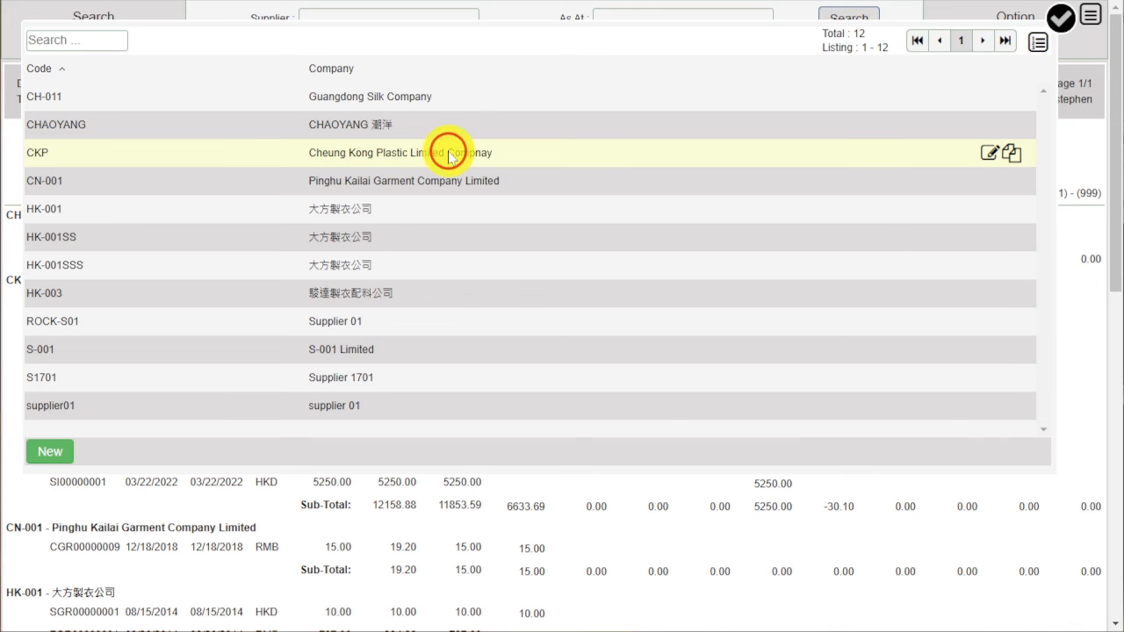
pyautogui.click(825, 19)
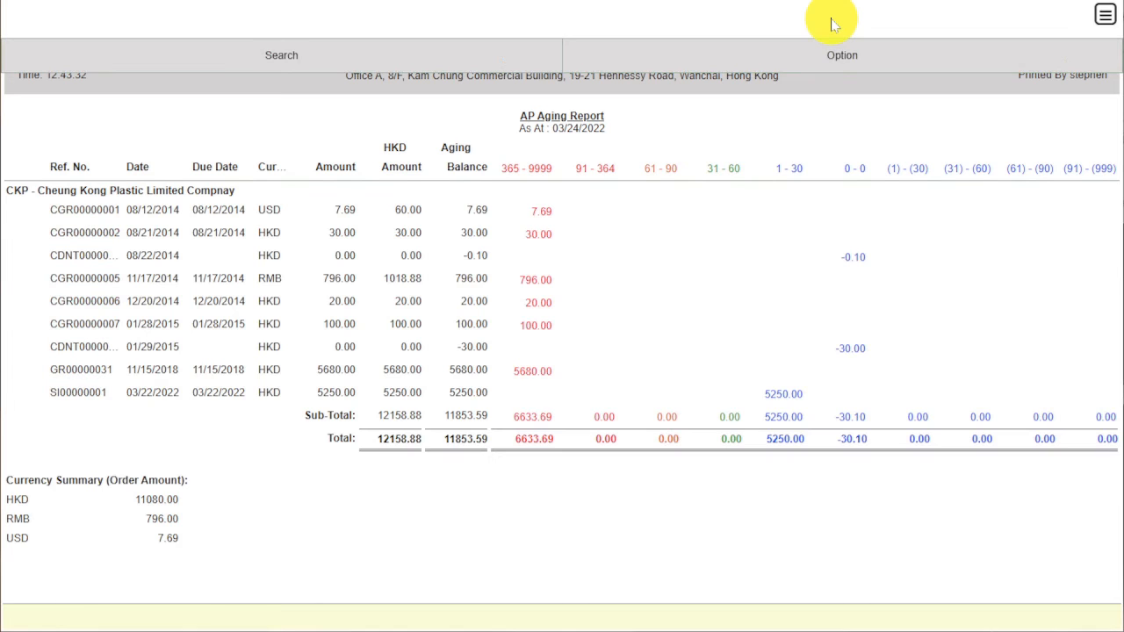
pyautogui.scroll(1, 94, 438)
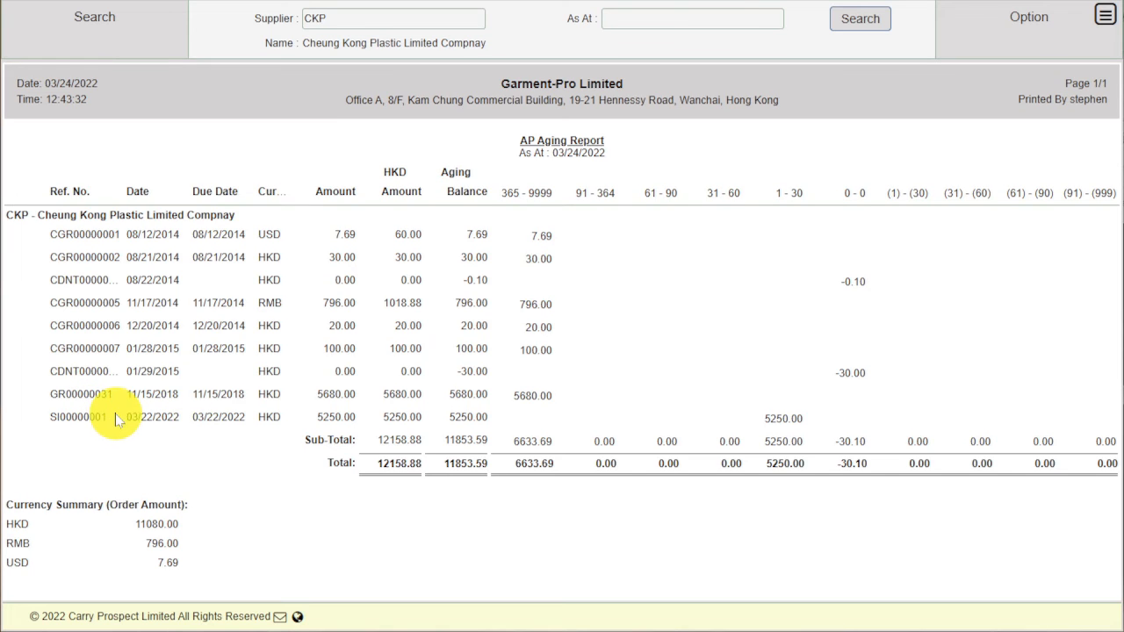
pyautogui.click(116, 413)
pyautogui.doubleClick(115, 416)
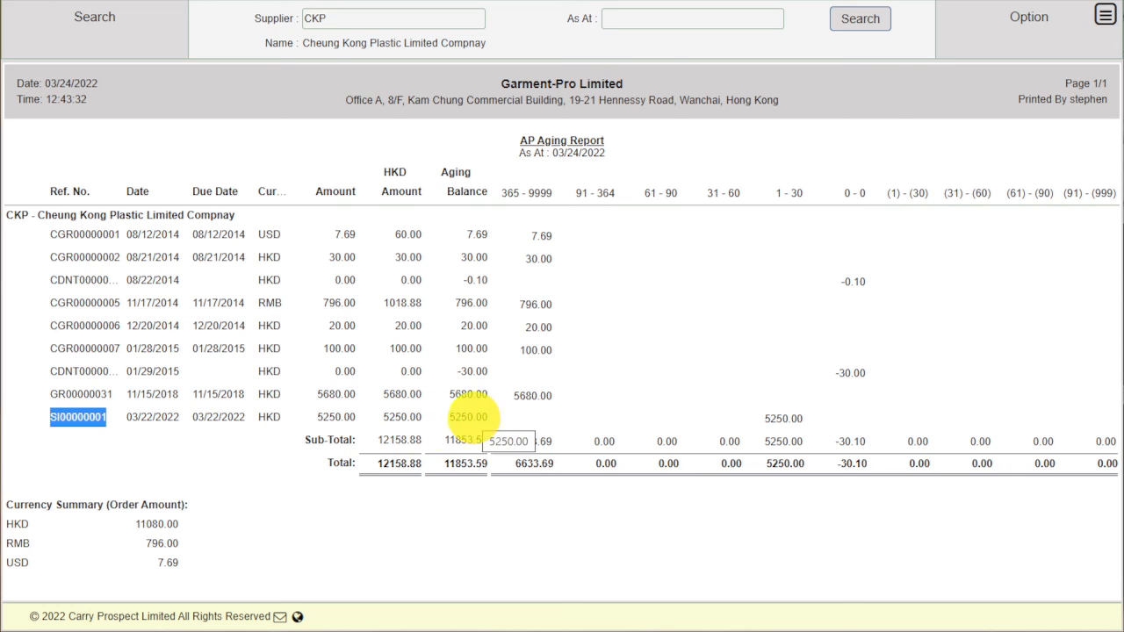
pyautogui.click(1105, 18)
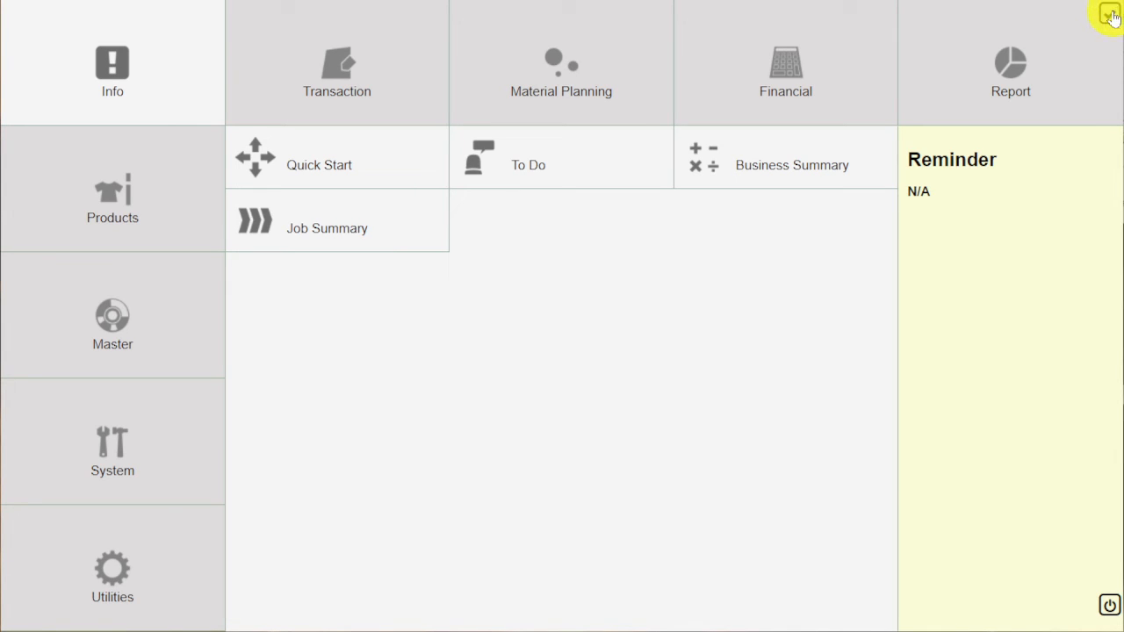
# Step: Run the Production Line - Out report for factory CKP starting 03/22/2022
pyautogui.click(1047, 68)
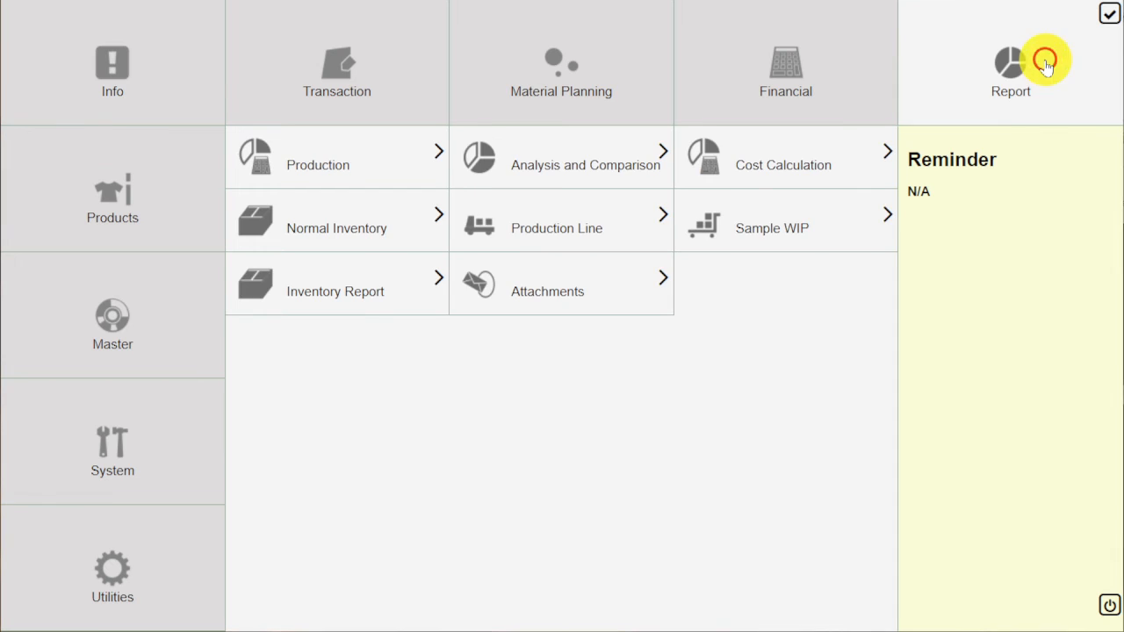
pyautogui.click(589, 239)
pyautogui.click(395, 230)
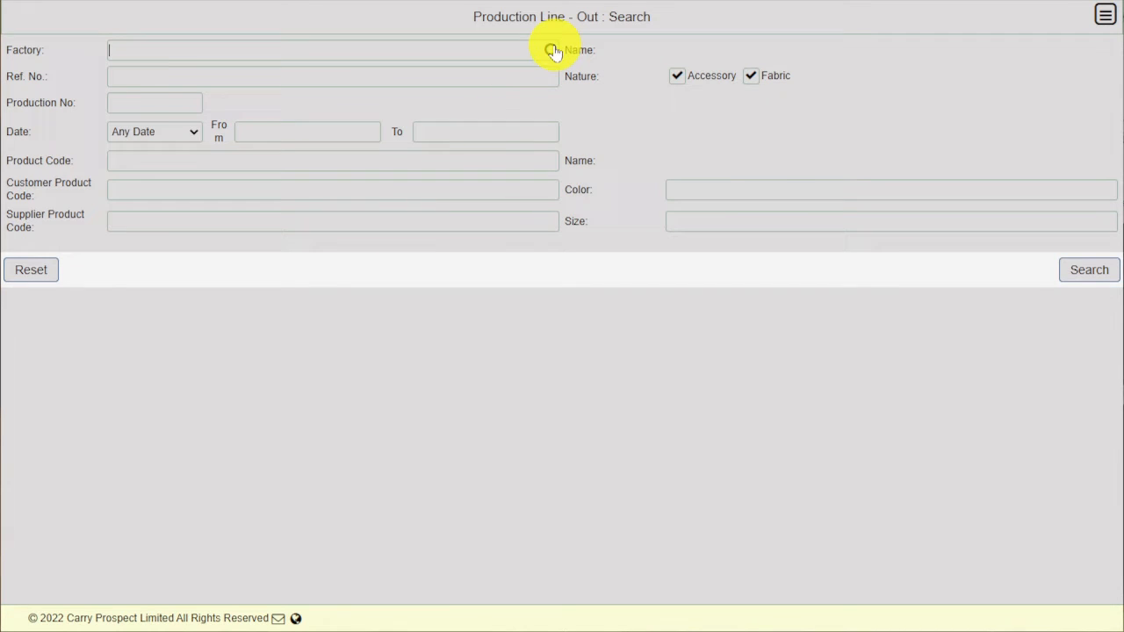
pyautogui.click(551, 51)
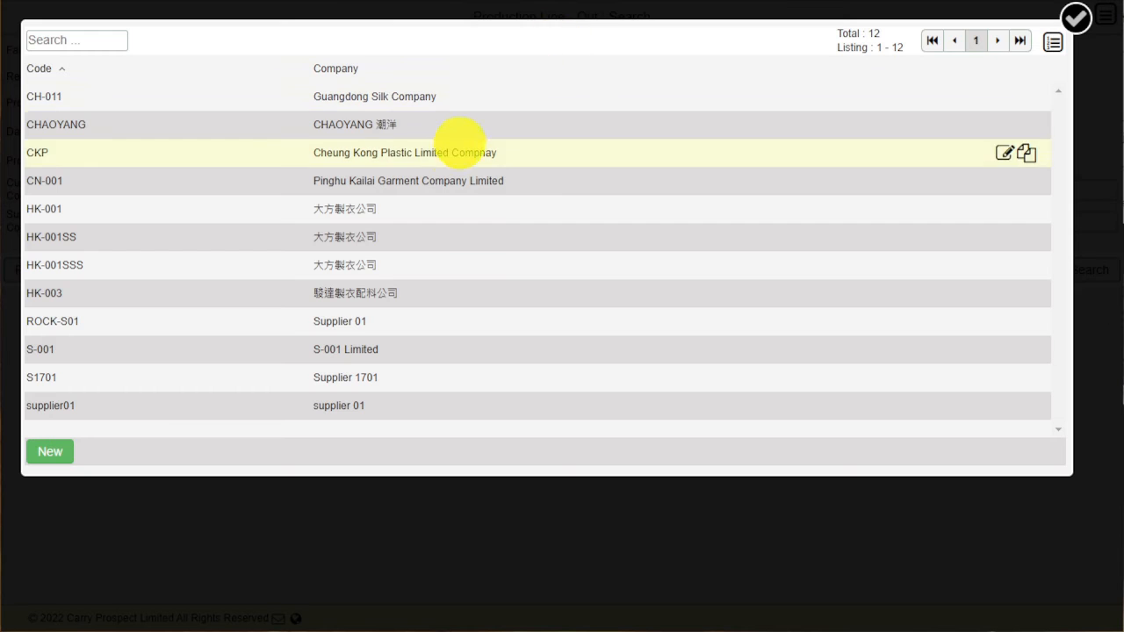
pyautogui.click(451, 152)
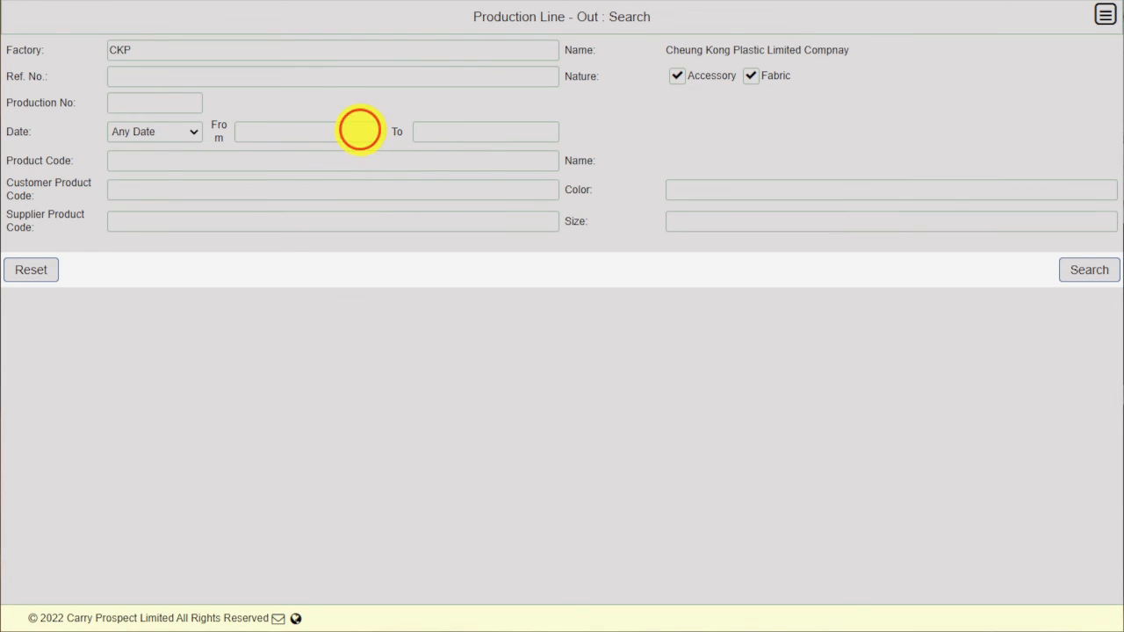
pyautogui.click(365, 131)
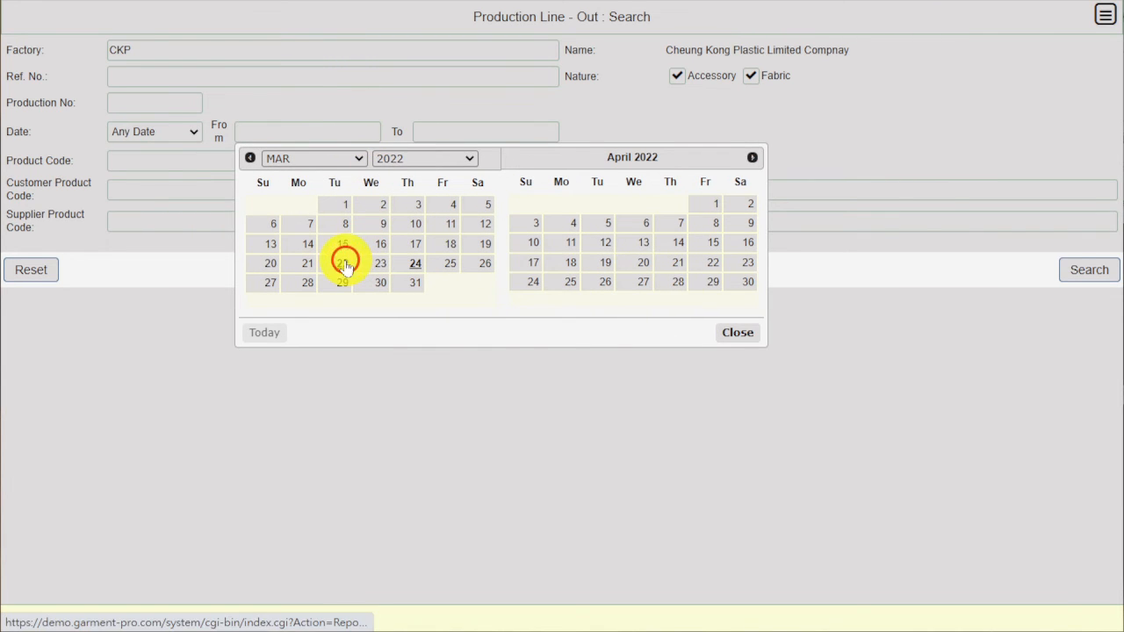
pyautogui.click(347, 268)
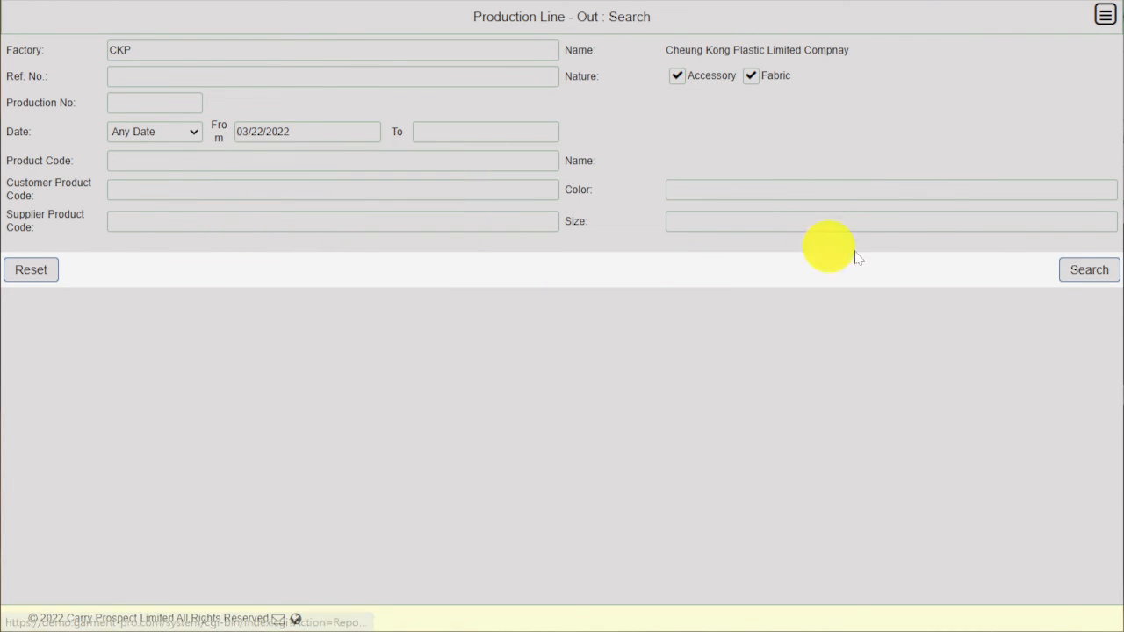
pyautogui.click(1078, 272)
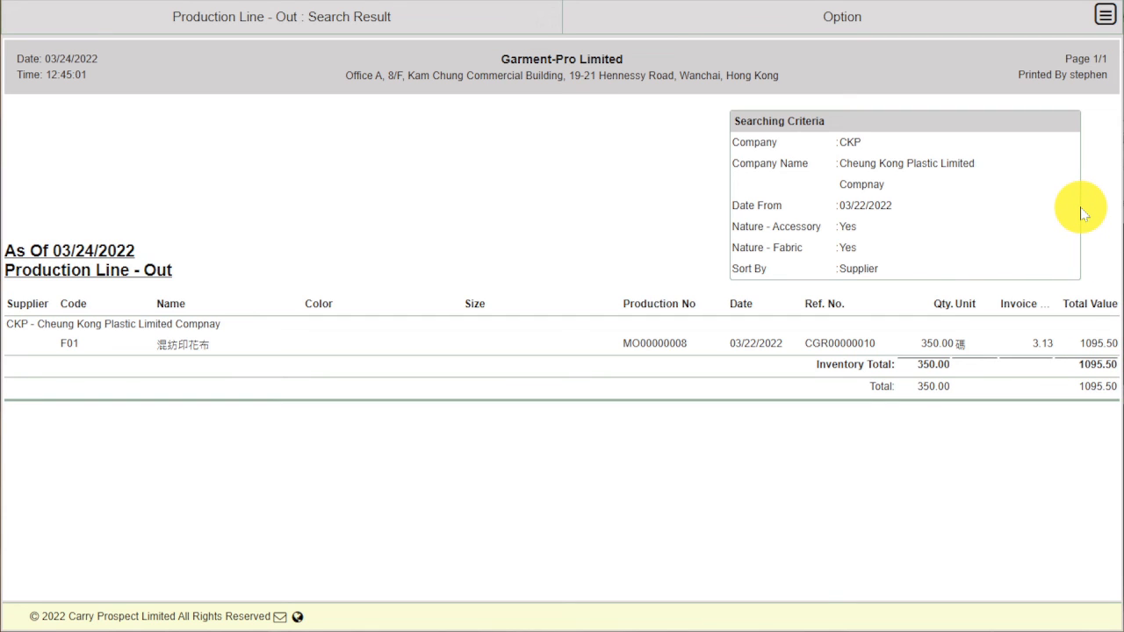
# Step: Search the Normal Inventory In report from 03/22/2022 for the 成品倉 (cpl-product) warehouse
pyautogui.click(1106, 15)
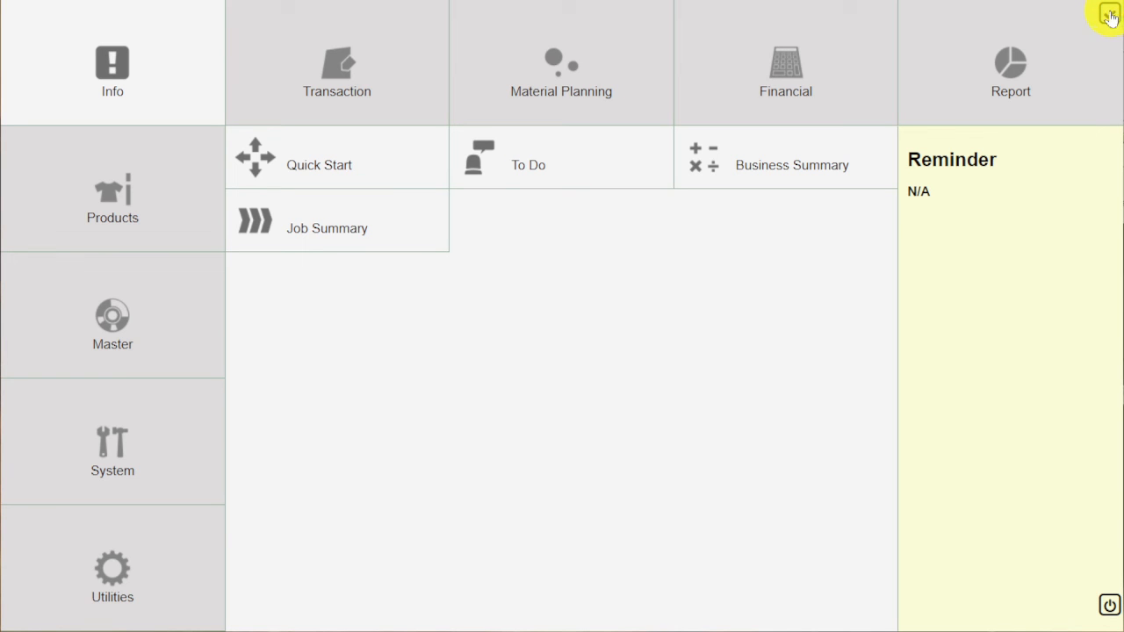
pyautogui.click(1035, 65)
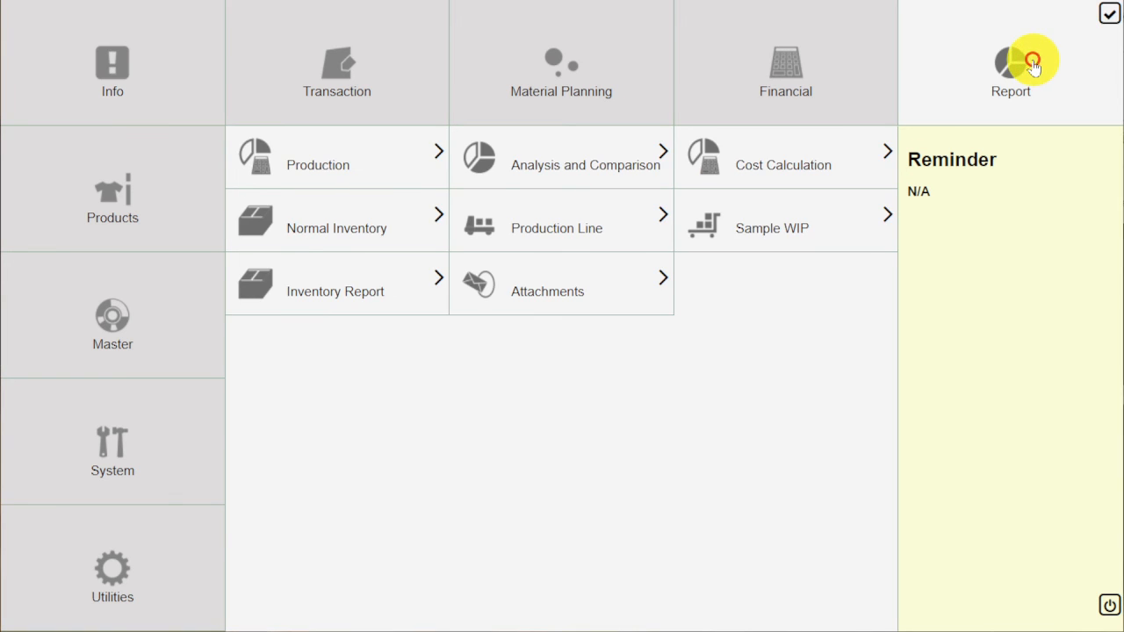
pyautogui.click(402, 239)
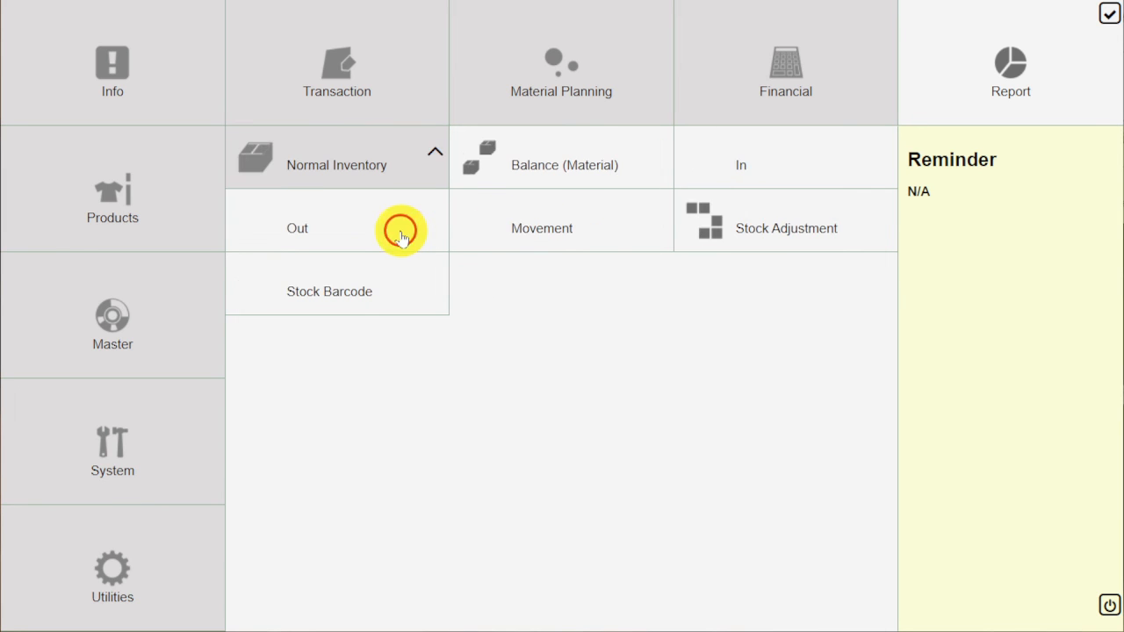
pyautogui.click(759, 163)
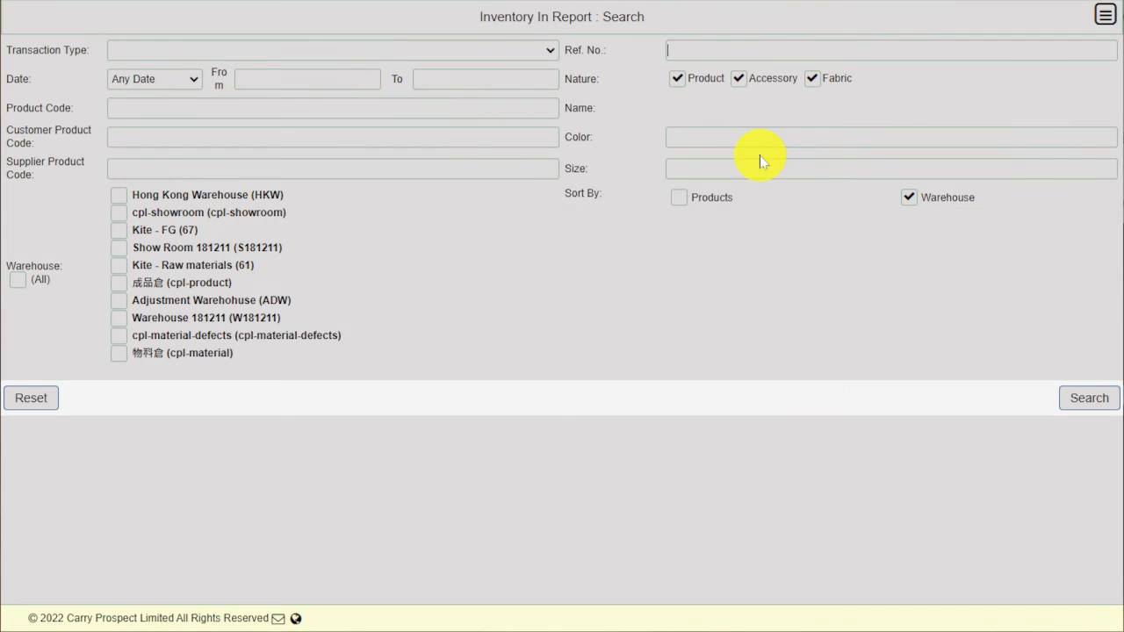
pyautogui.click(306, 84)
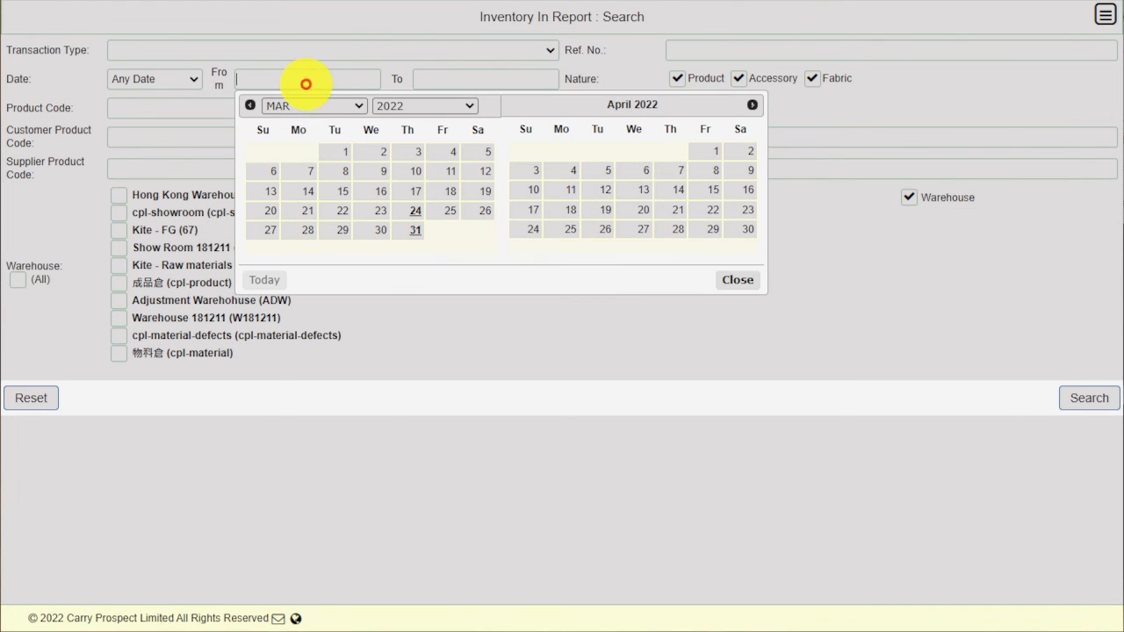
pyautogui.click(334, 211)
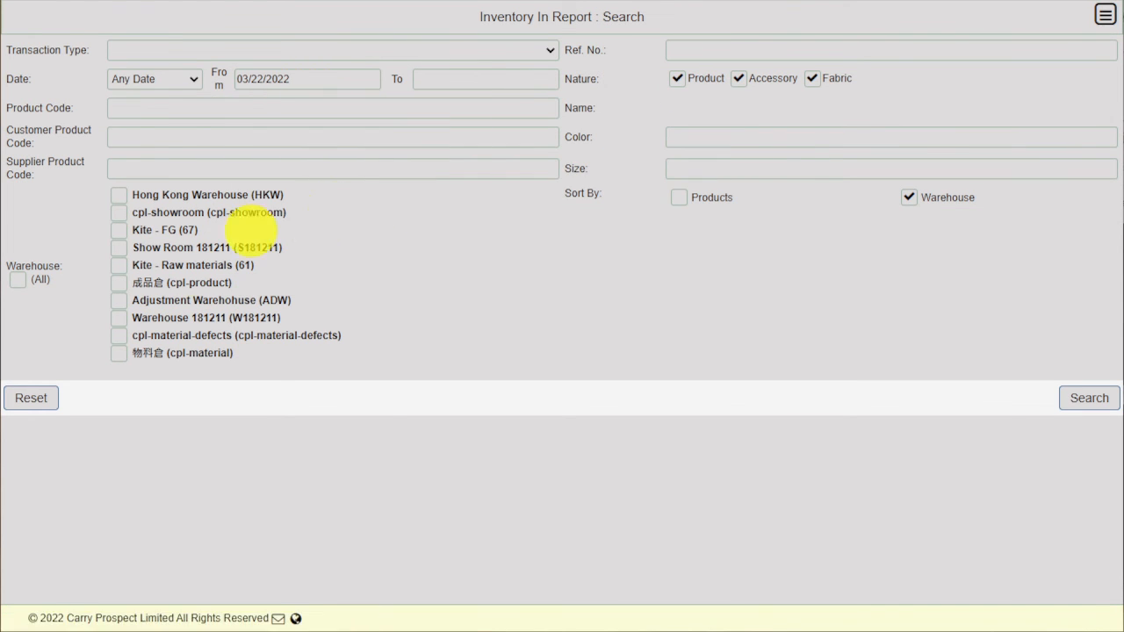
pyautogui.click(119, 283)
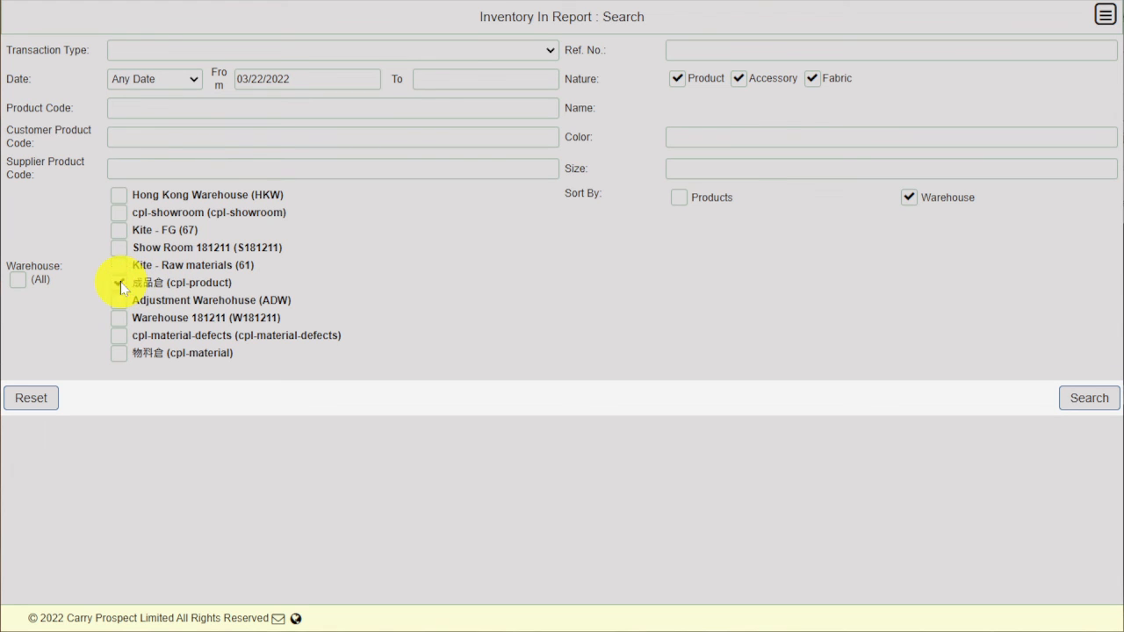
pyautogui.click(1078, 399)
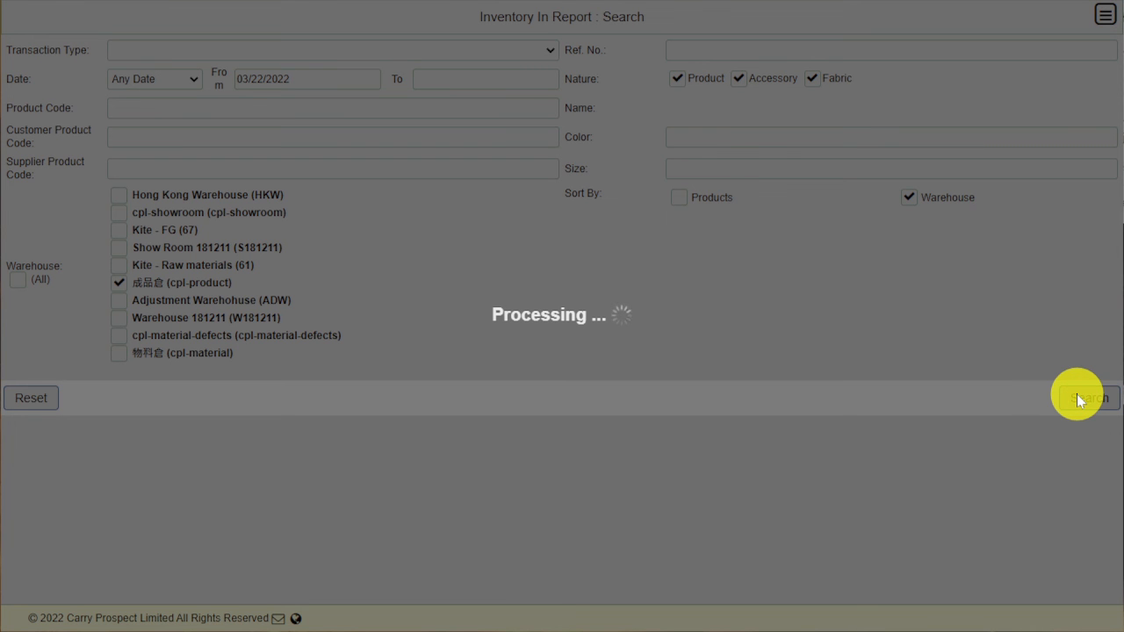